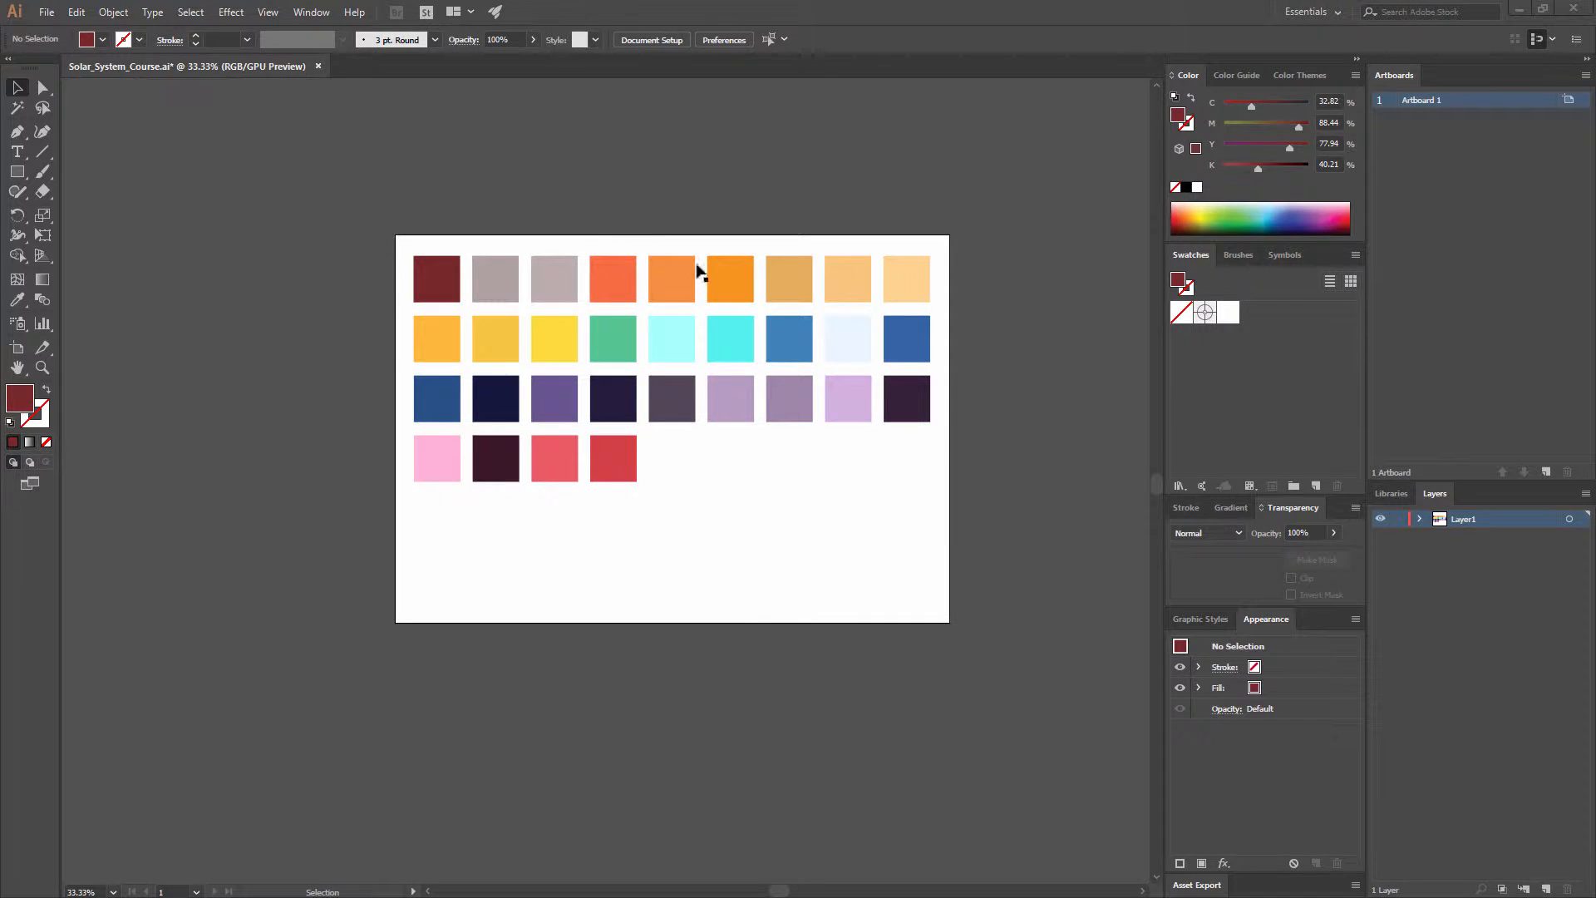
left_click_drag(436, 297, 475, 216)
key("ctrl+z")
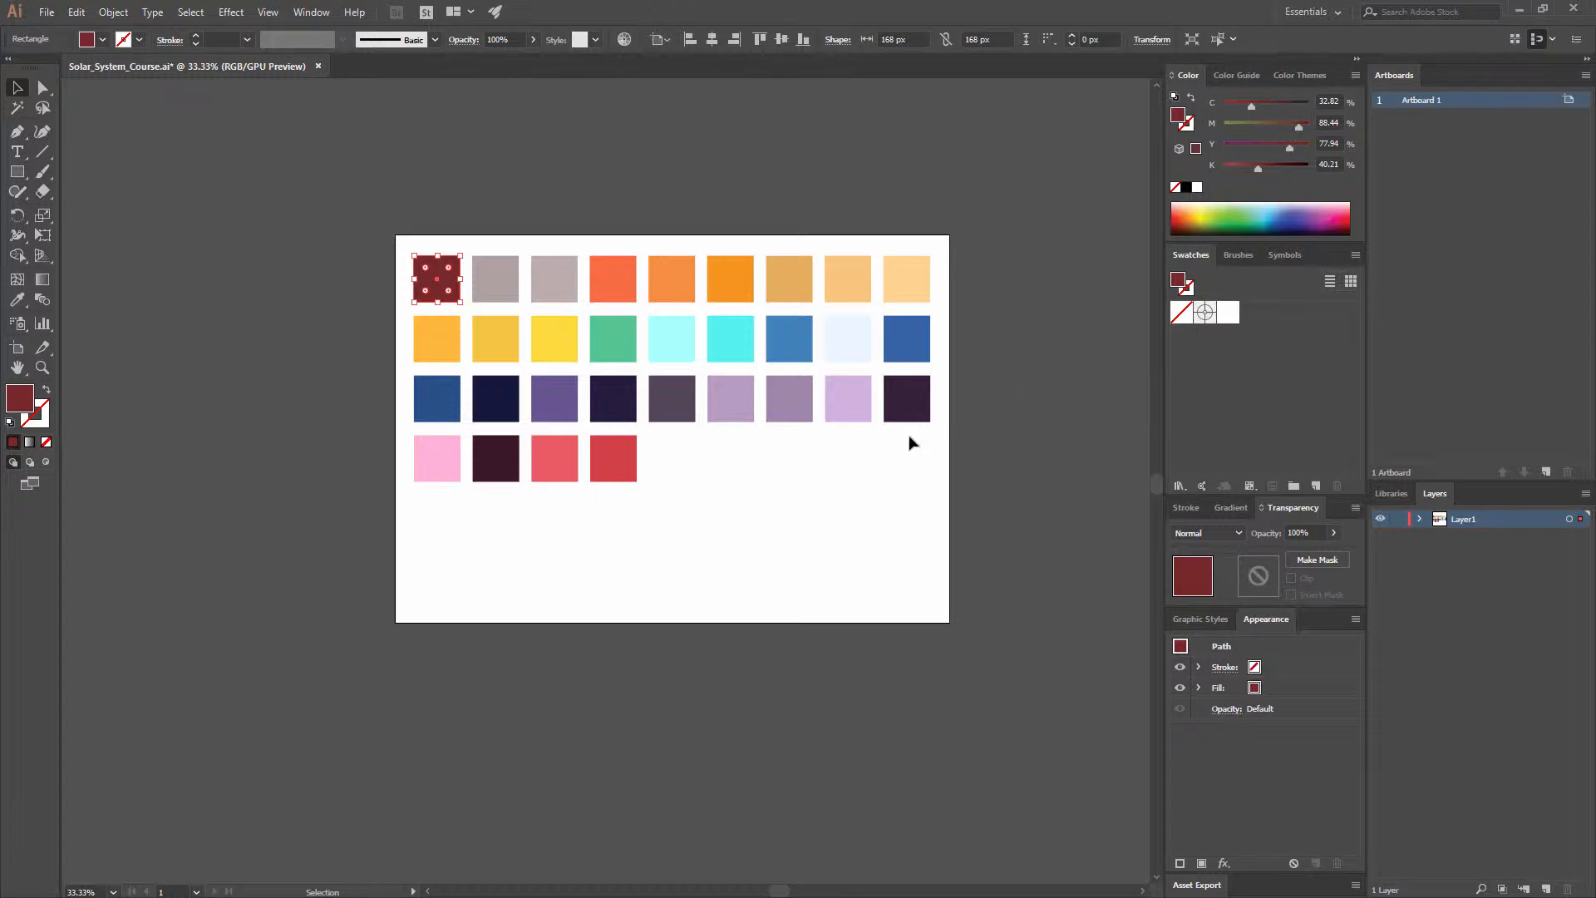
left_click(883, 522)
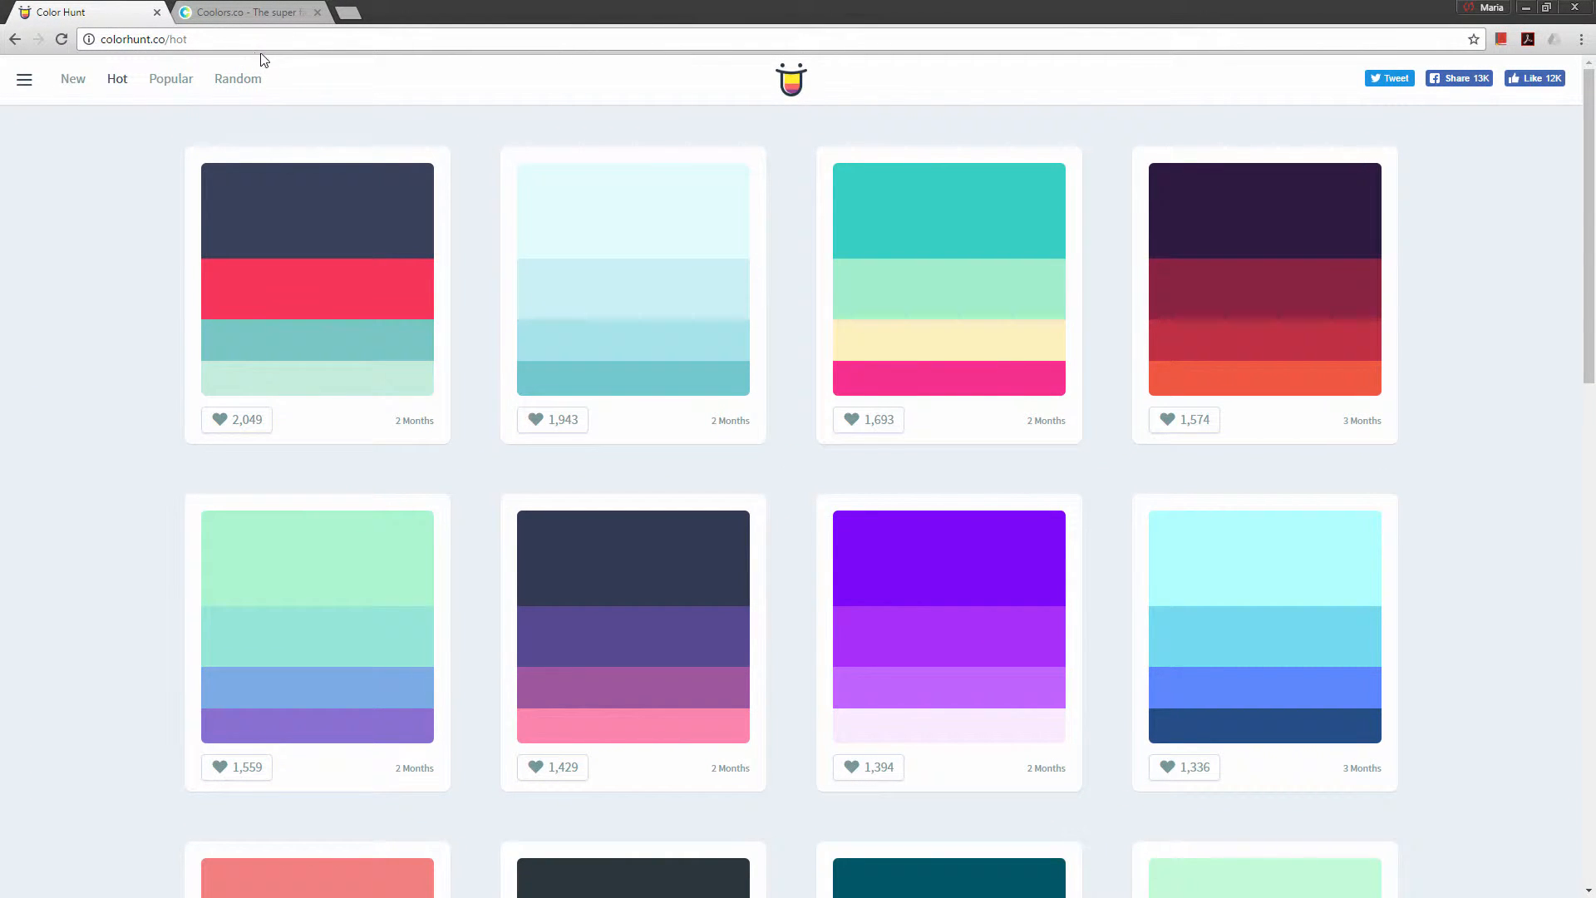
Switch to Color Hunt in the browser and browse its New, Hot, Popular and Random palette collections.
left_click(90, 83)
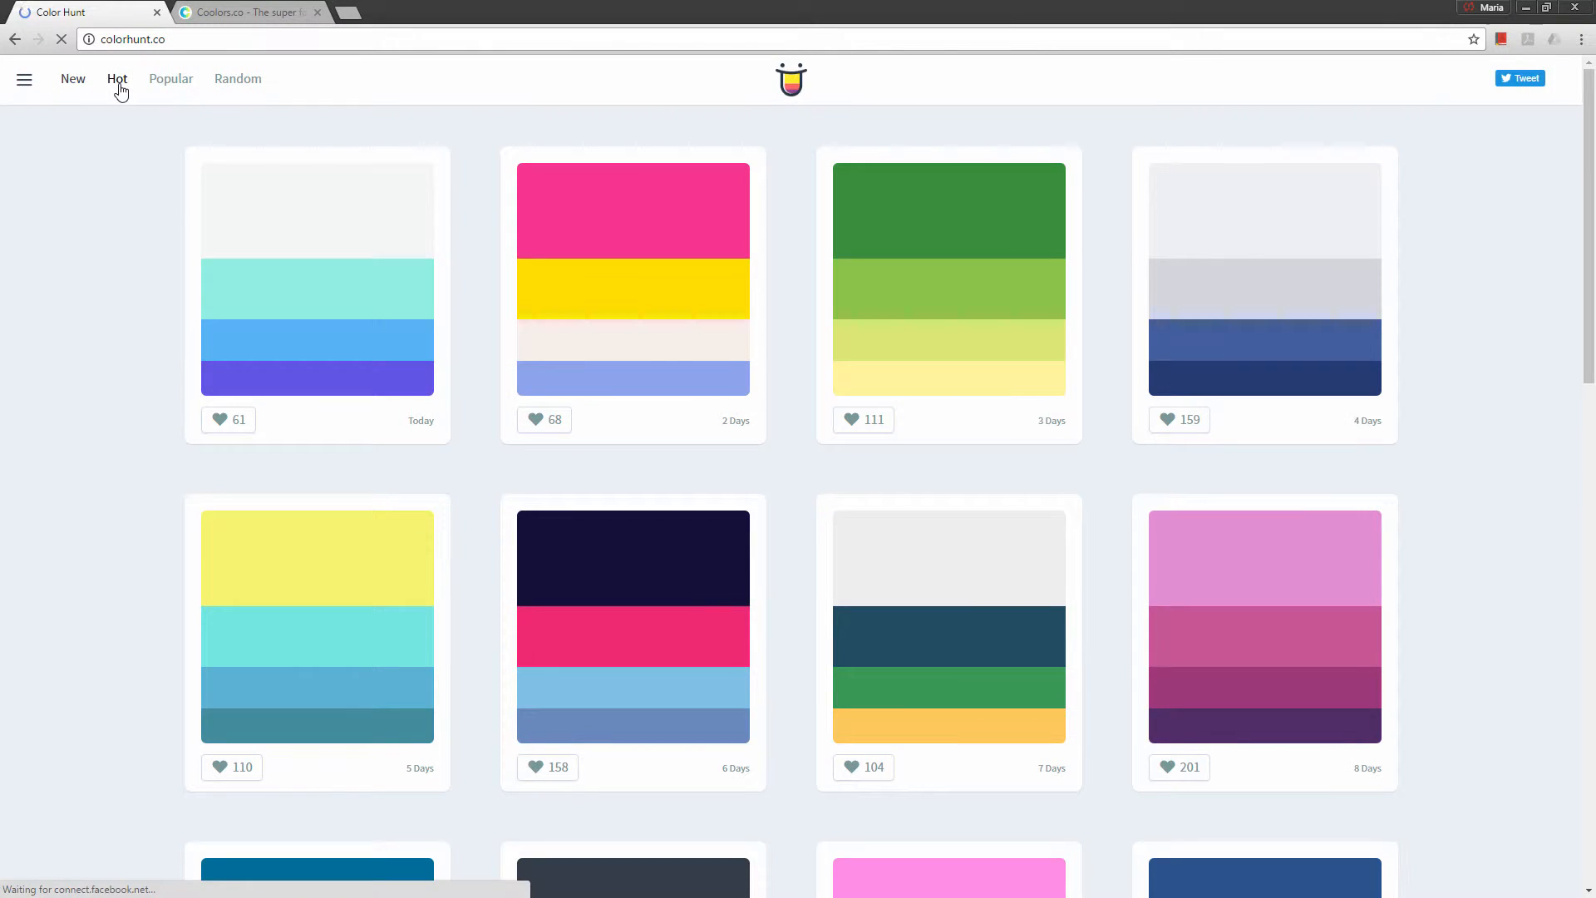
left_click(120, 85)
left_click(168, 86)
left_click(243, 86)
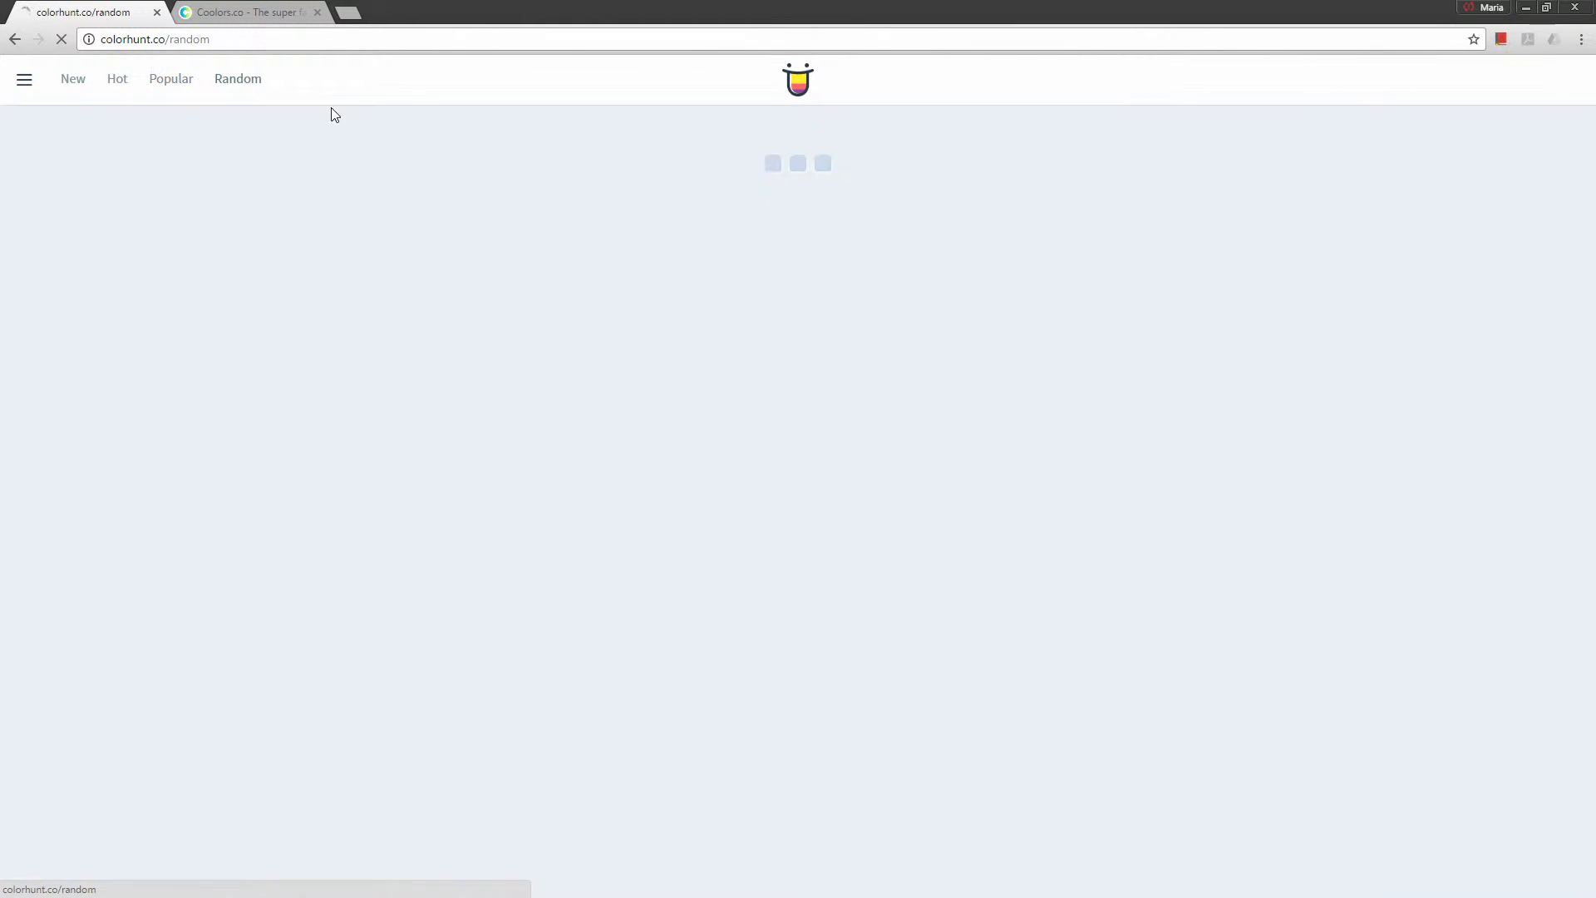
left_click(112, 83)
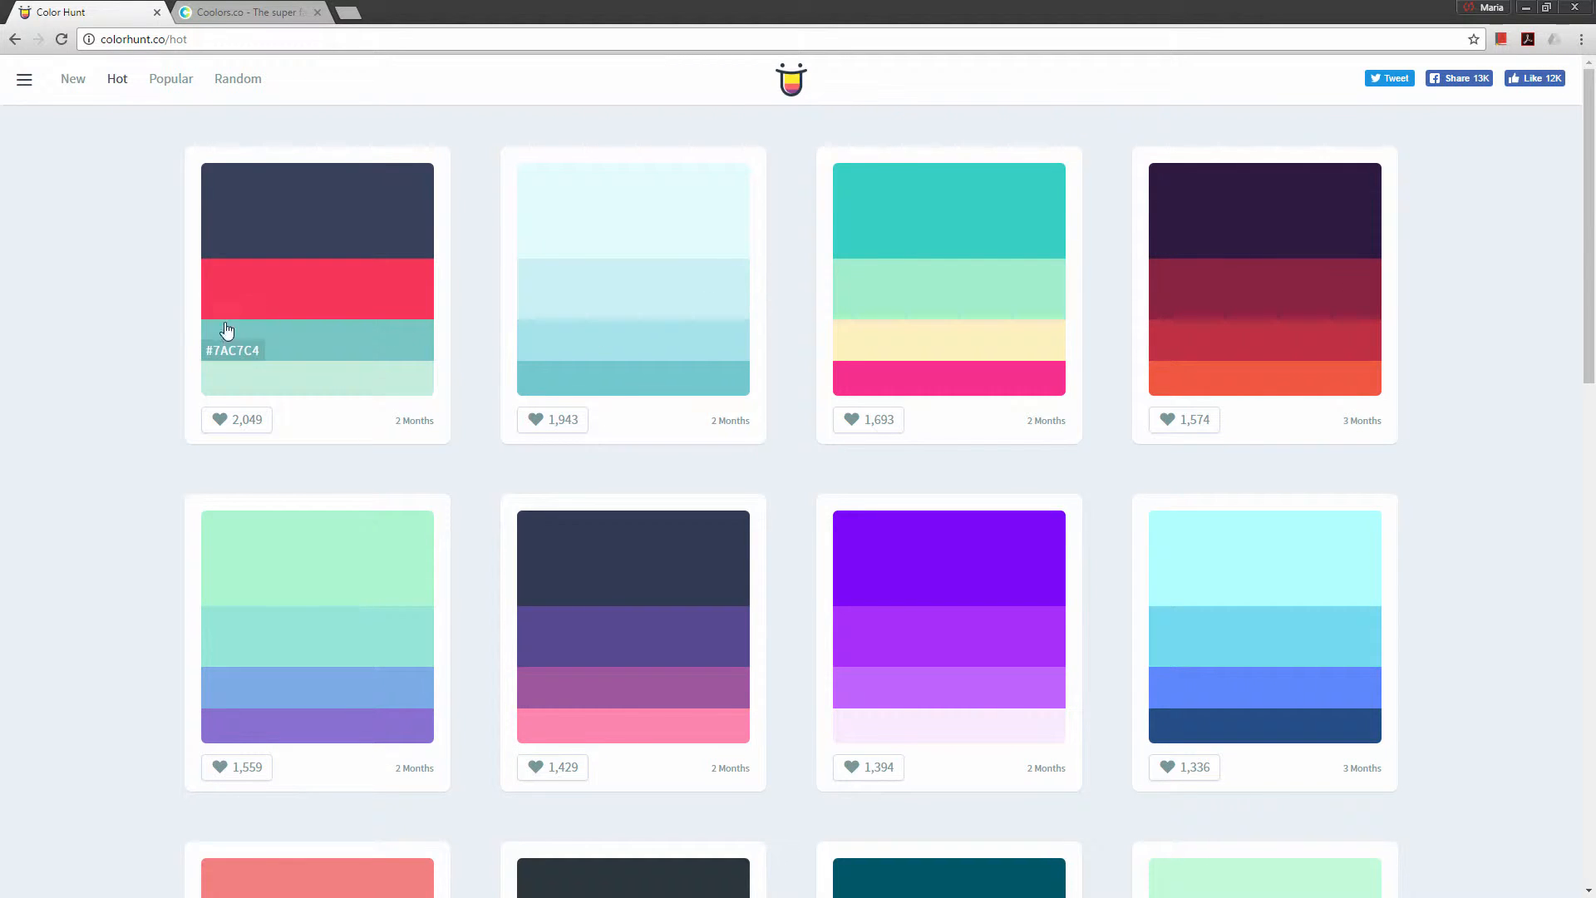
scroll(879, 627, "down", 1)
scroll(670, 645, "down", 5)
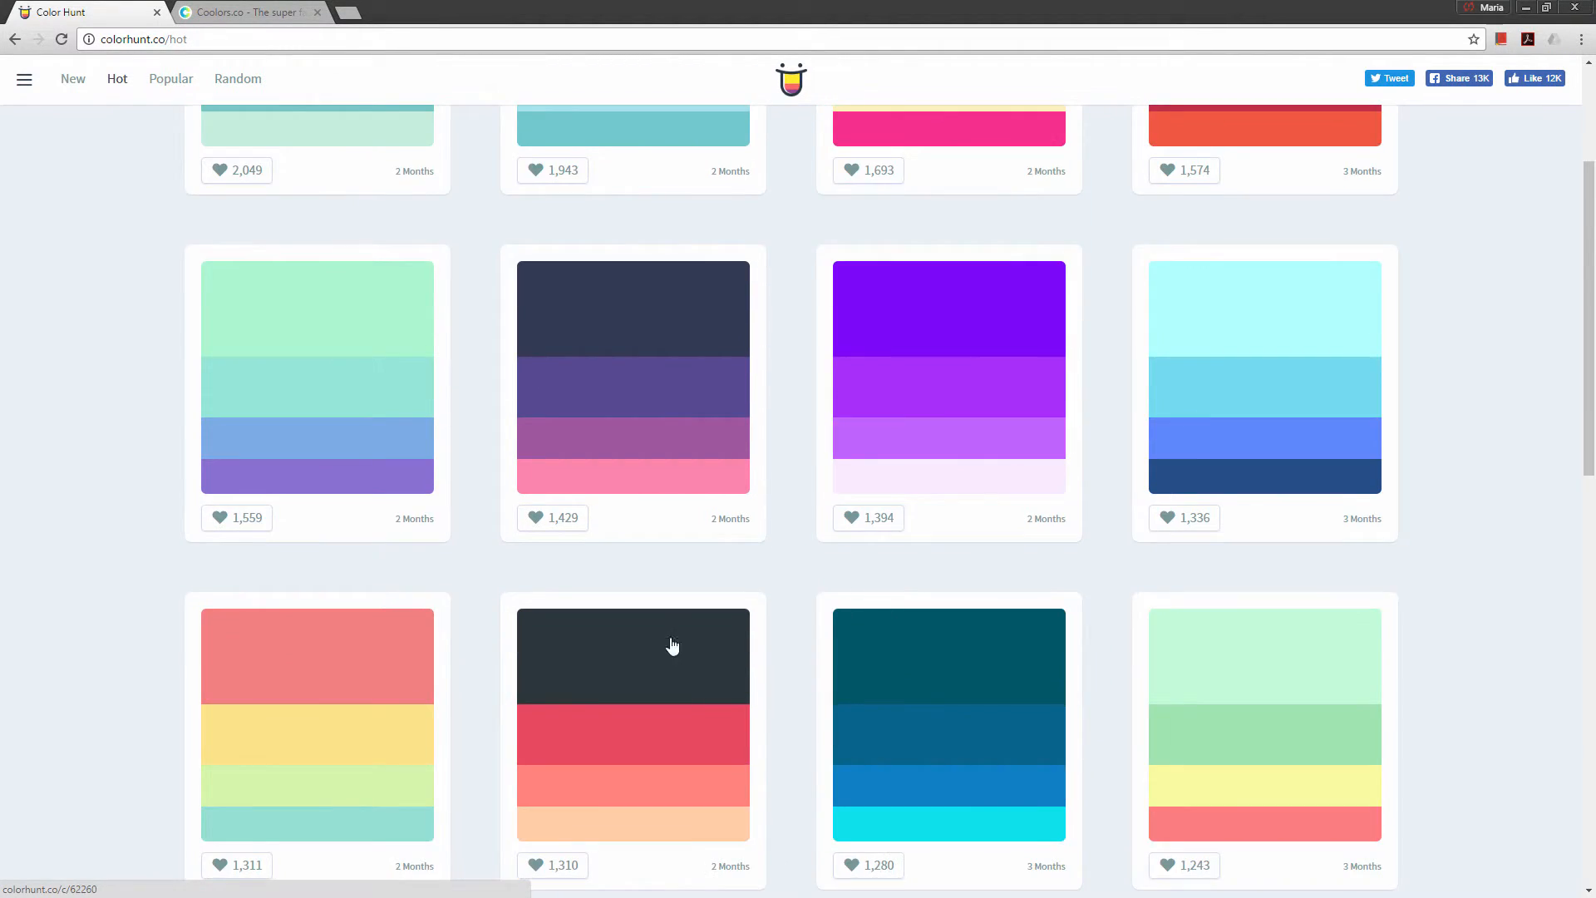
scroll(530, 599, "down", 3)
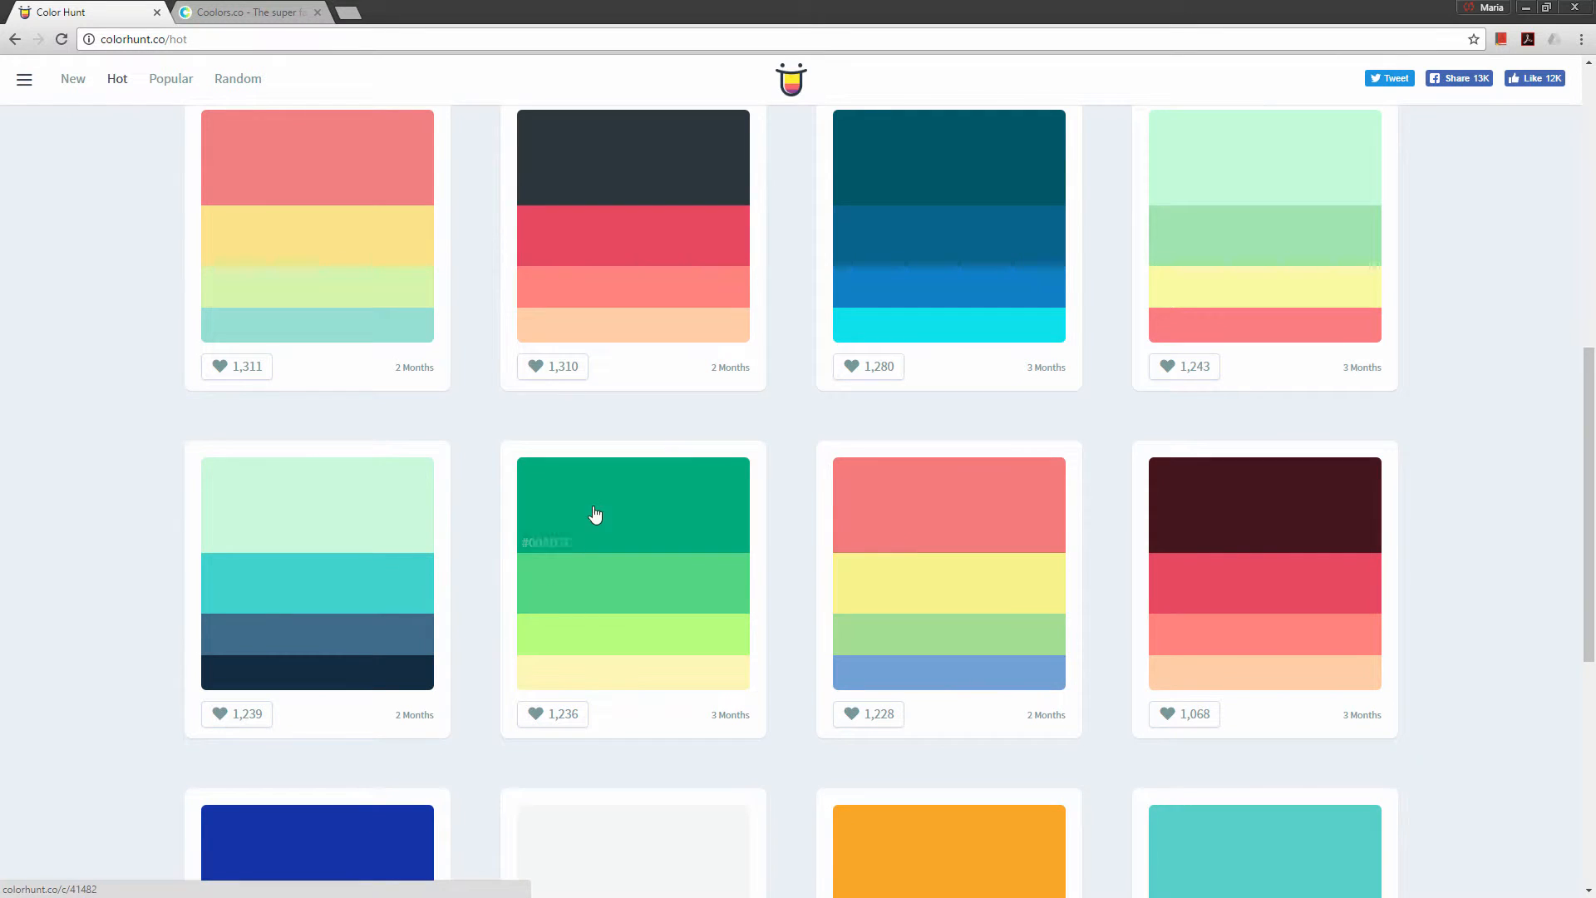
scroll(765, 507, "down", 3)
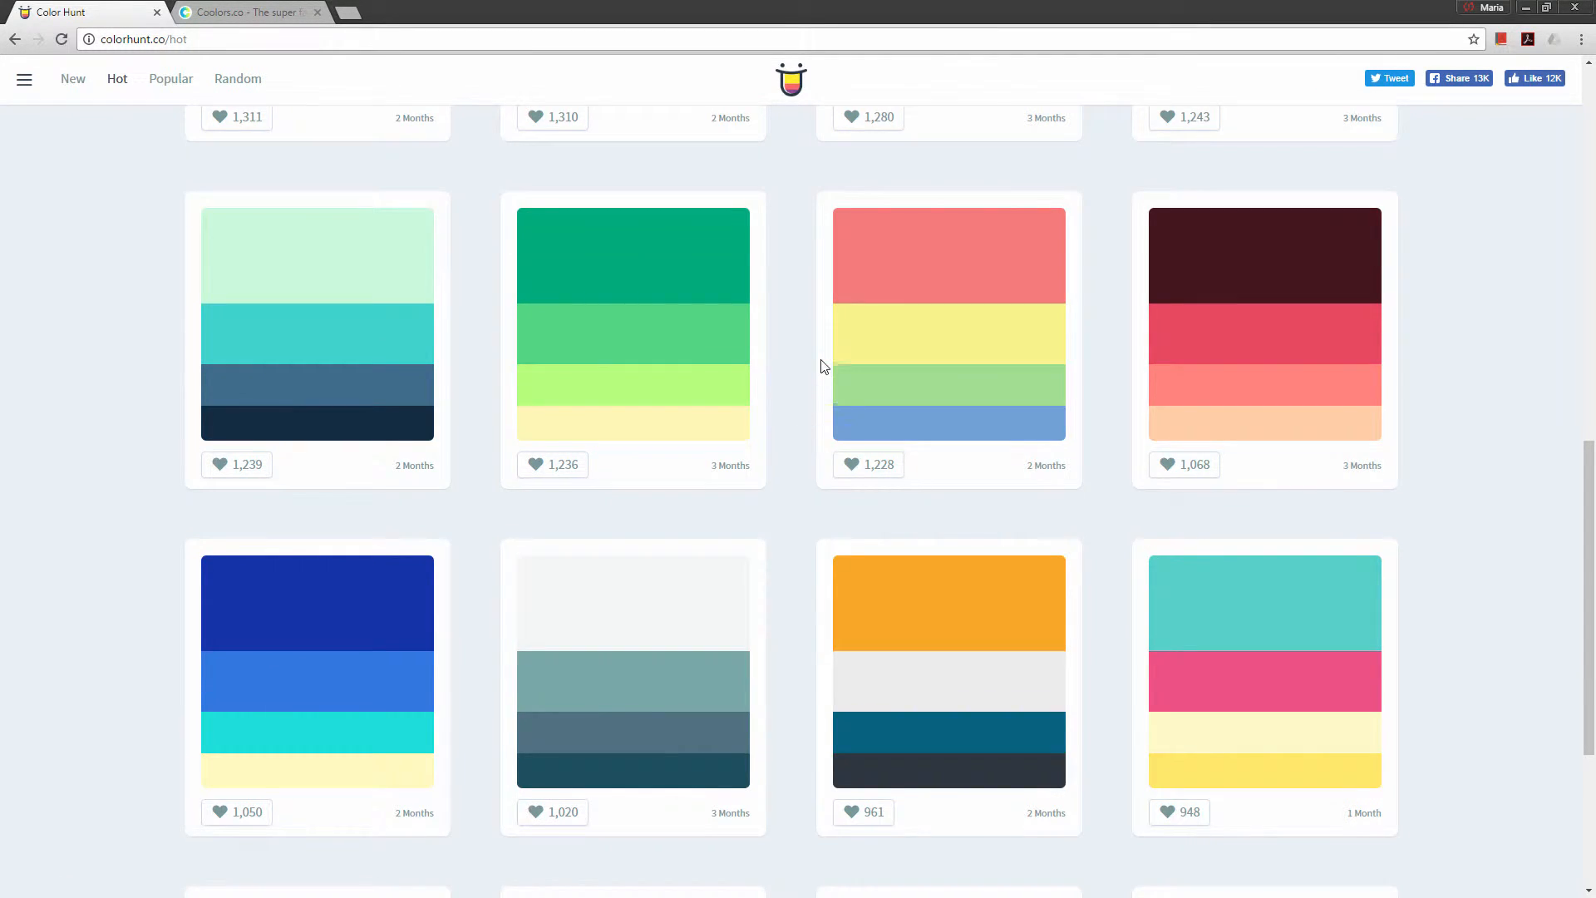
scroll(748, 333, "down", 1)
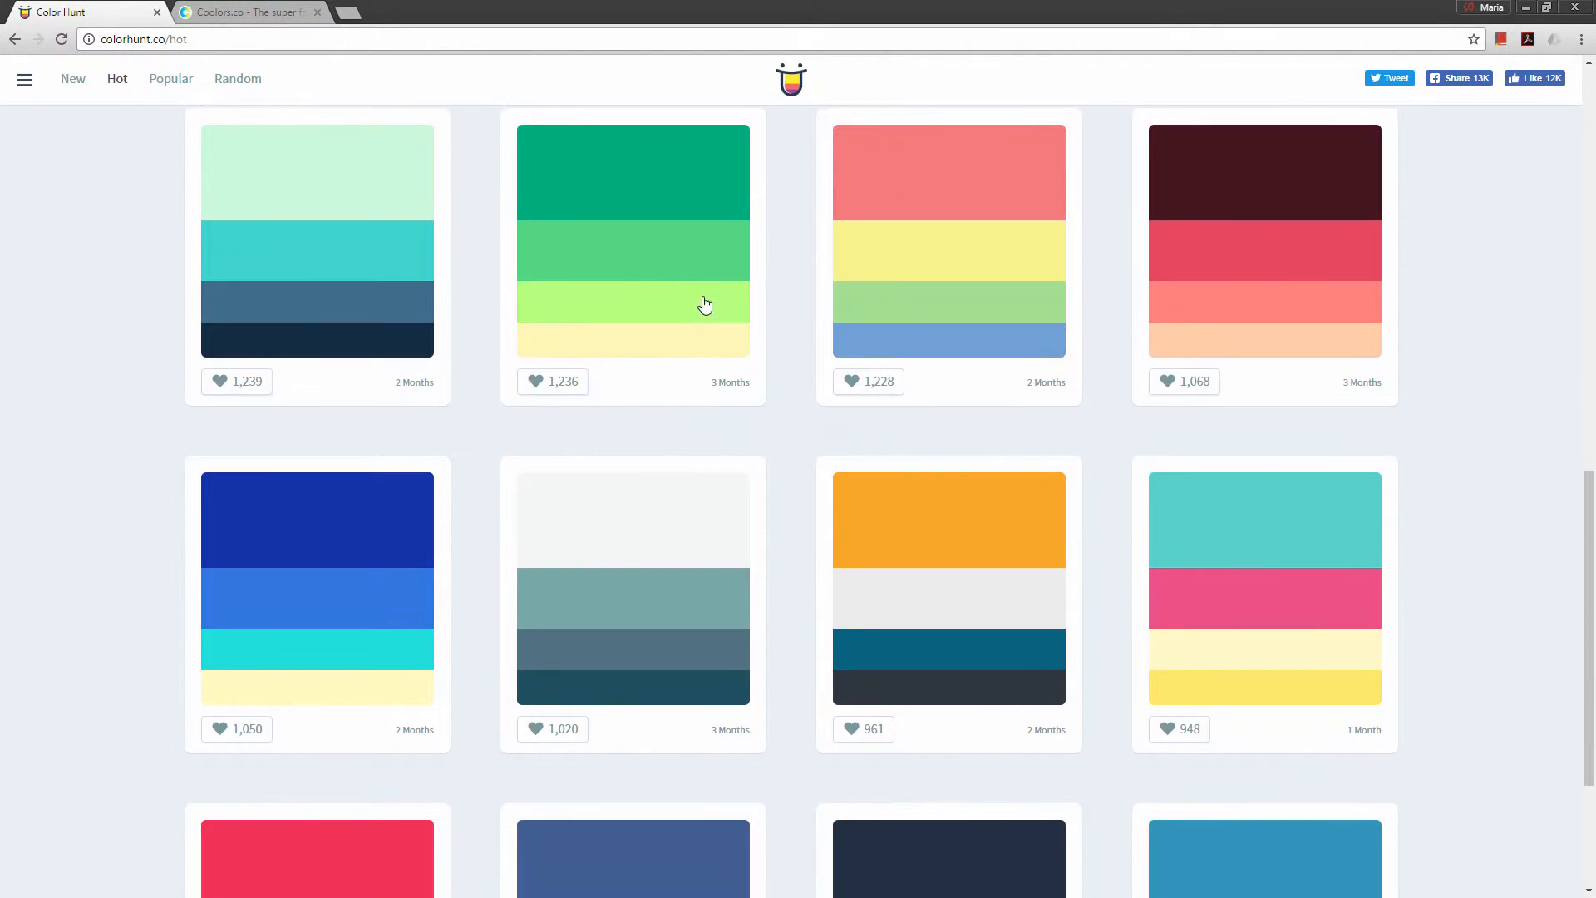
Copy the green hex code 52D681 from Color Hunt, preview it as the fill color in Illustrator's Color Picker, and cancel.
double_click(540, 269)
key("ctrl+c")
left_click_drag(667, 8, 0, 84)
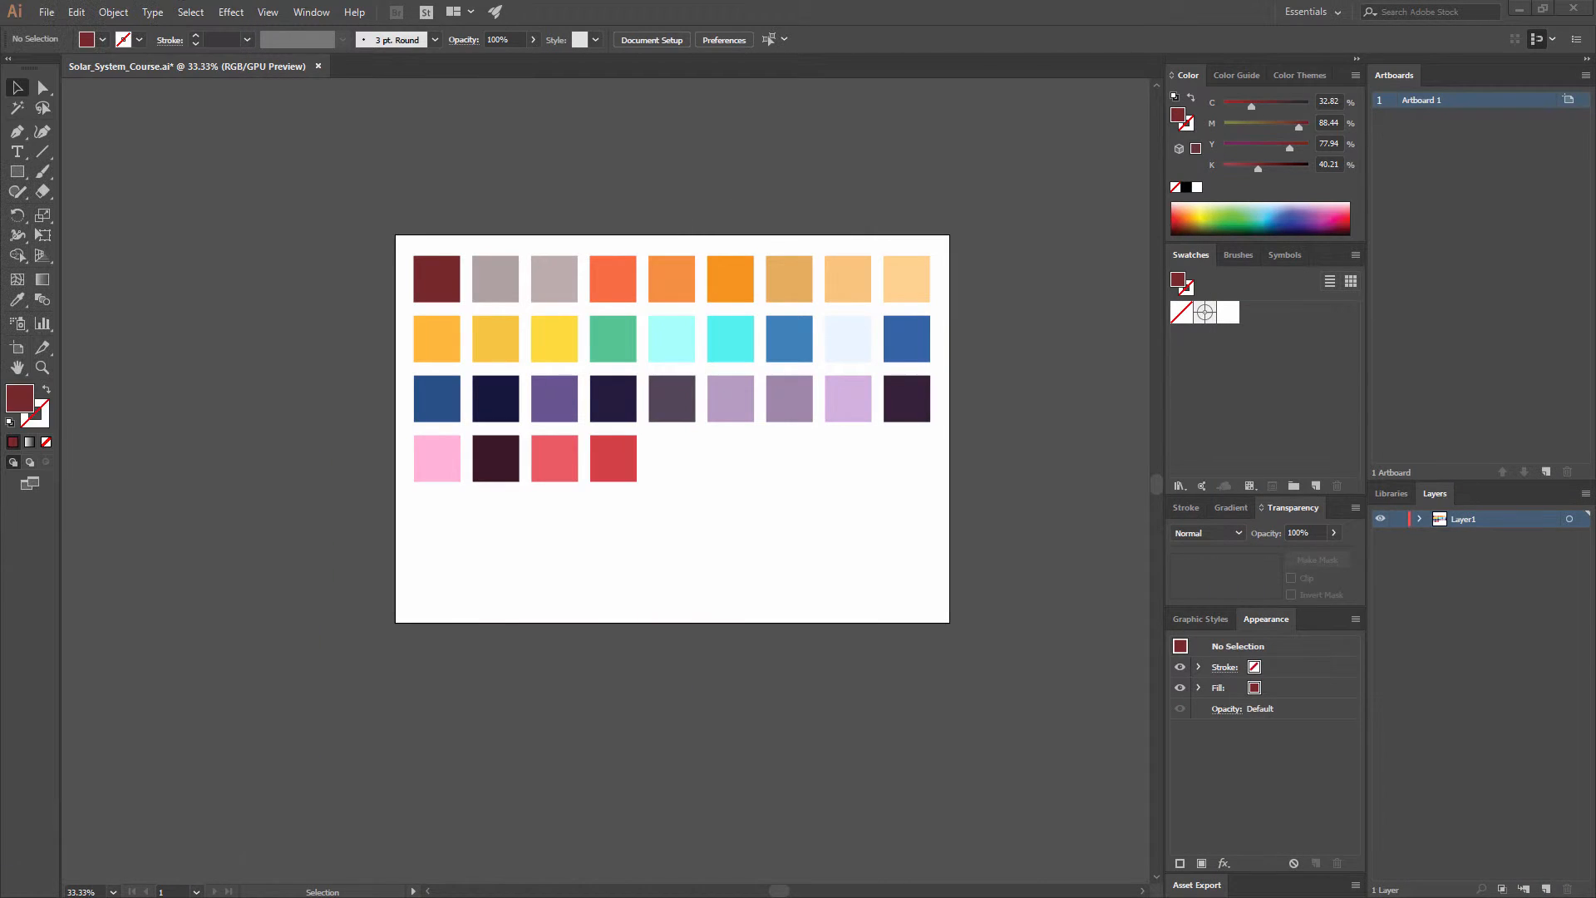
double_click(25, 400)
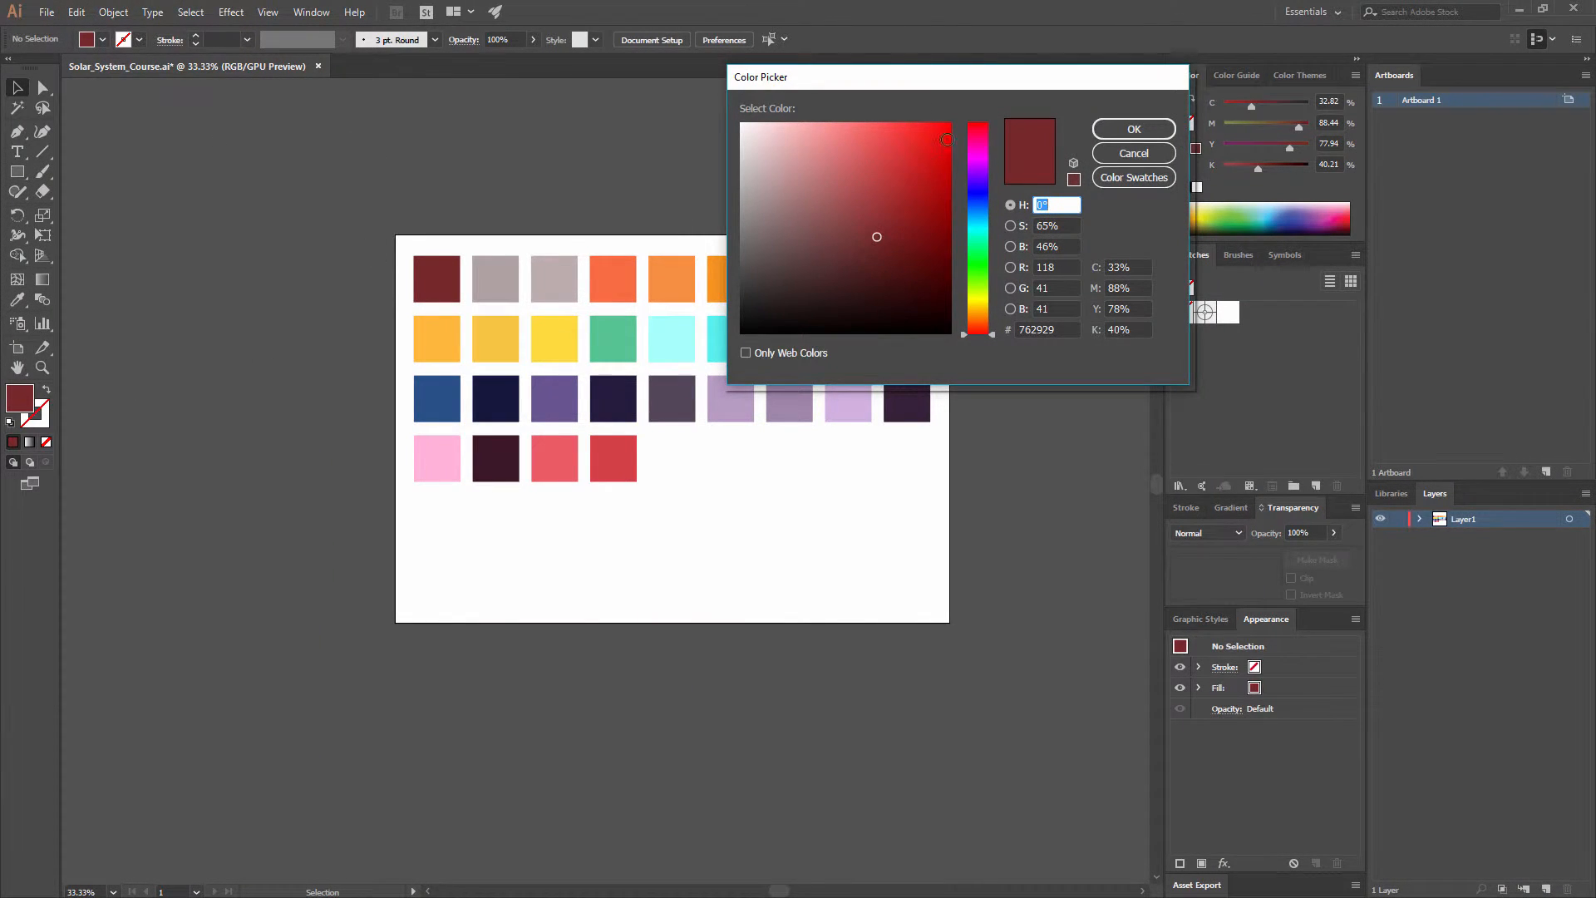
left_click_drag(1056, 327, 957, 328)
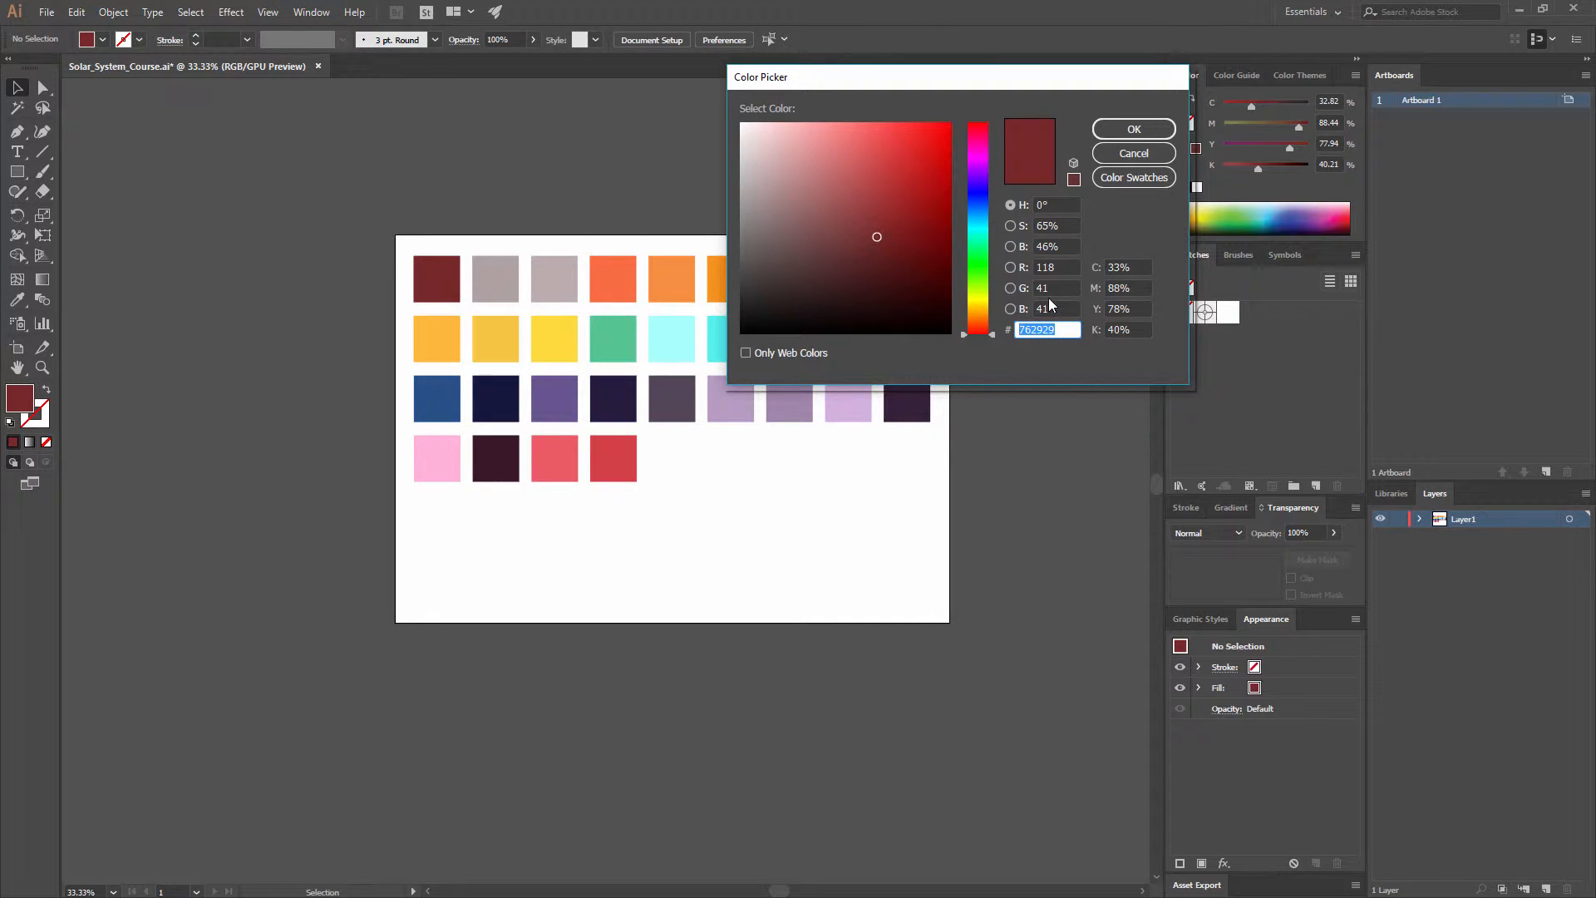
key("ctrl+v")
left_click(1057, 286)
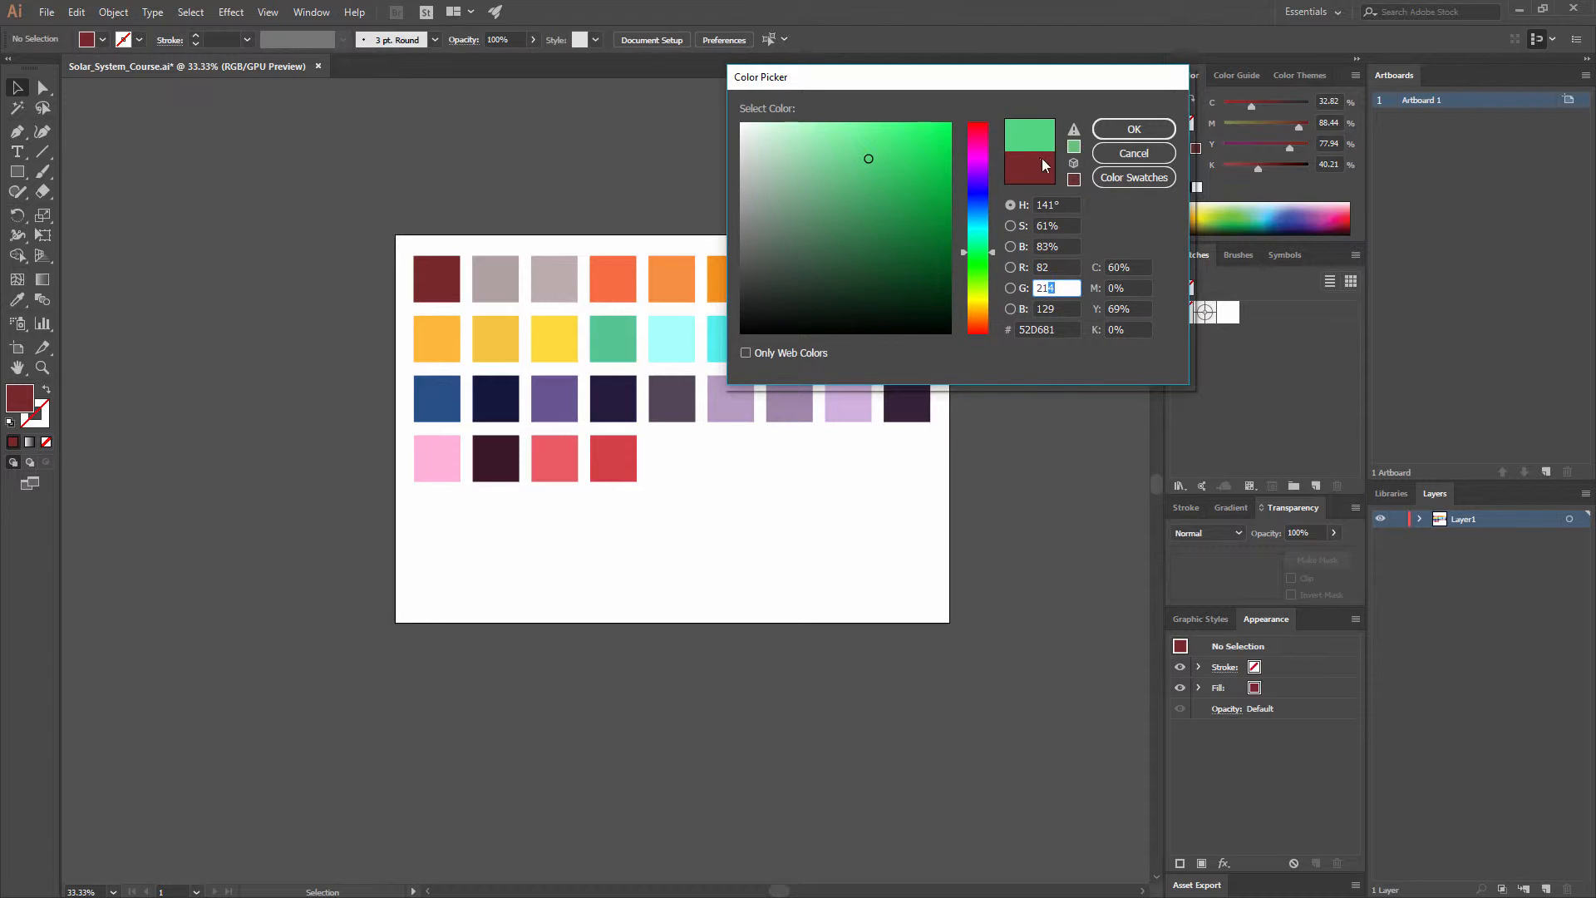
left_click(1133, 153)
Switch to Coolors in the browser, start its generator, and generate several color schemes with #FF6978 locked.
key("alt+Tab")
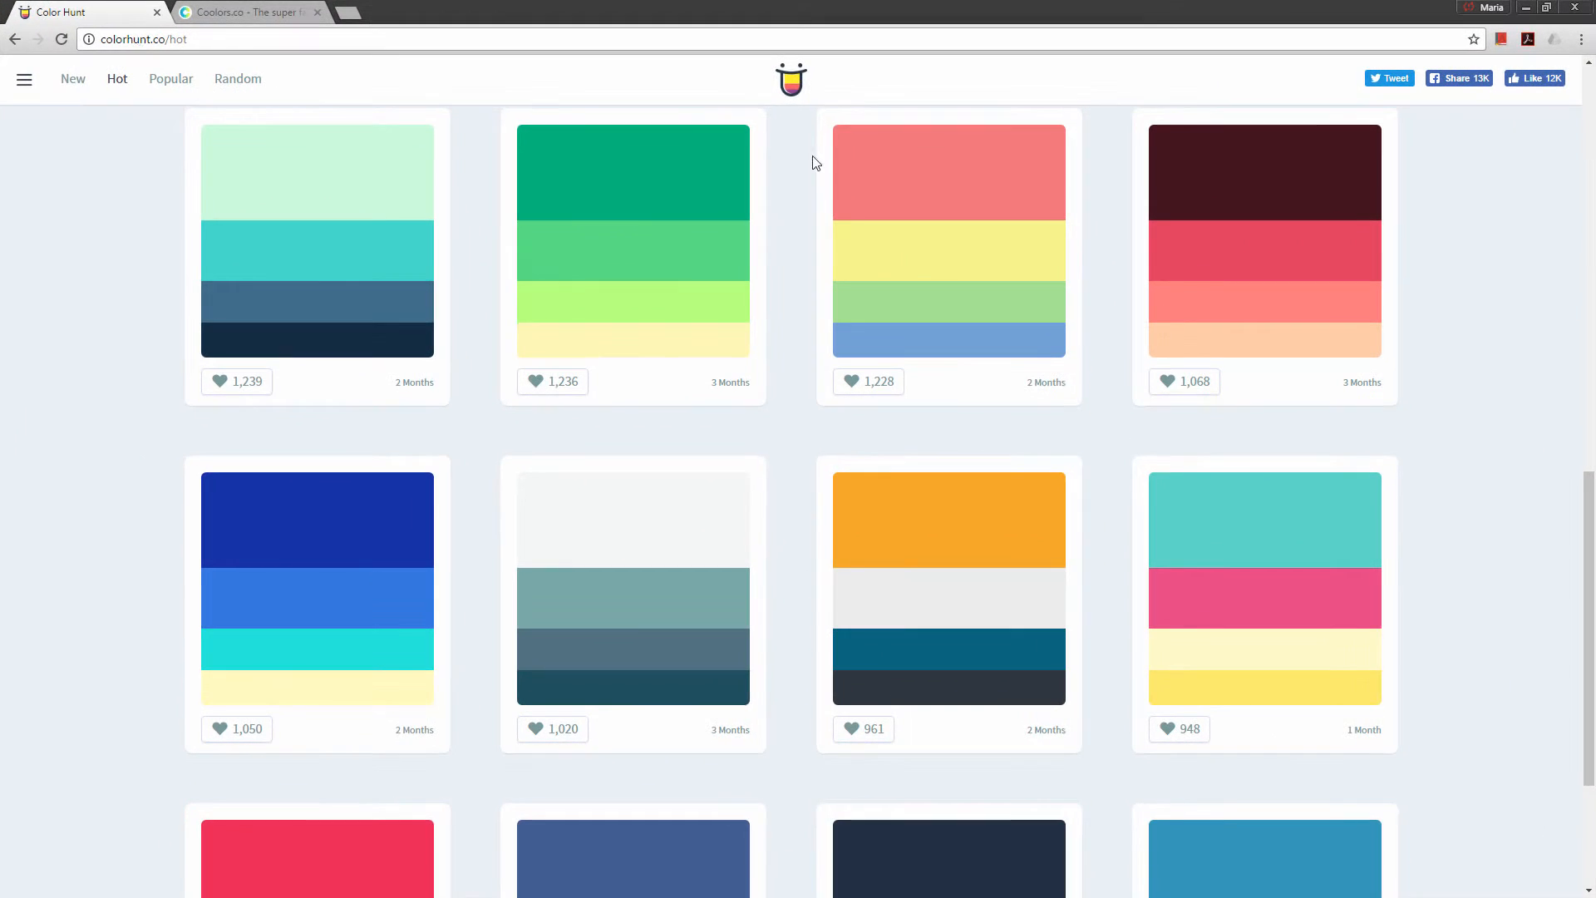
left_click(224, 8)
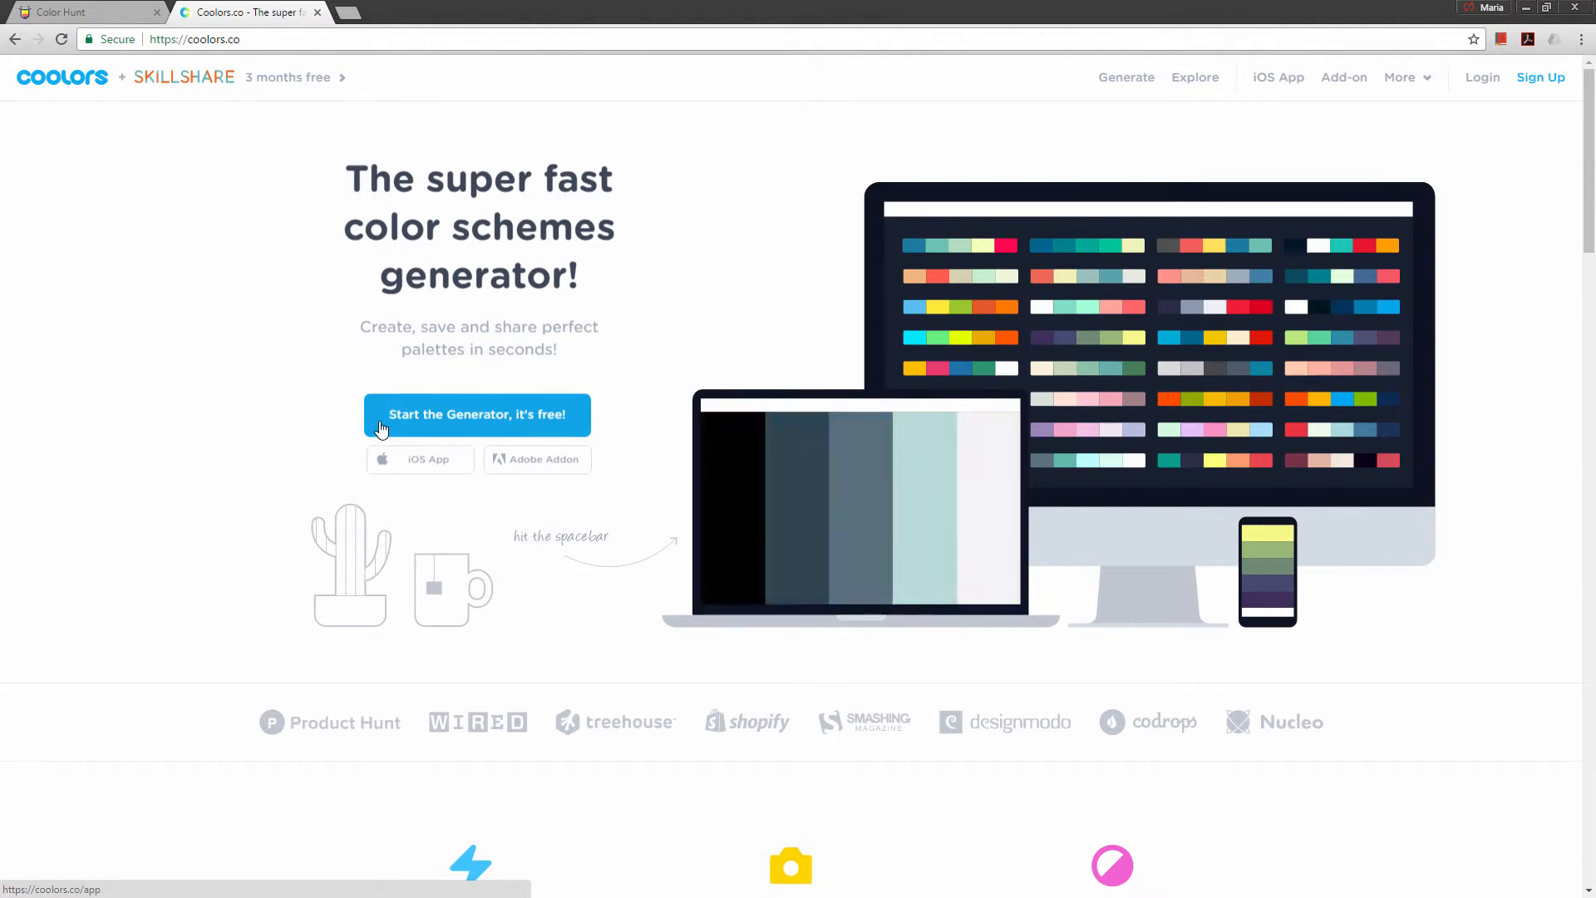
left_click(488, 422)
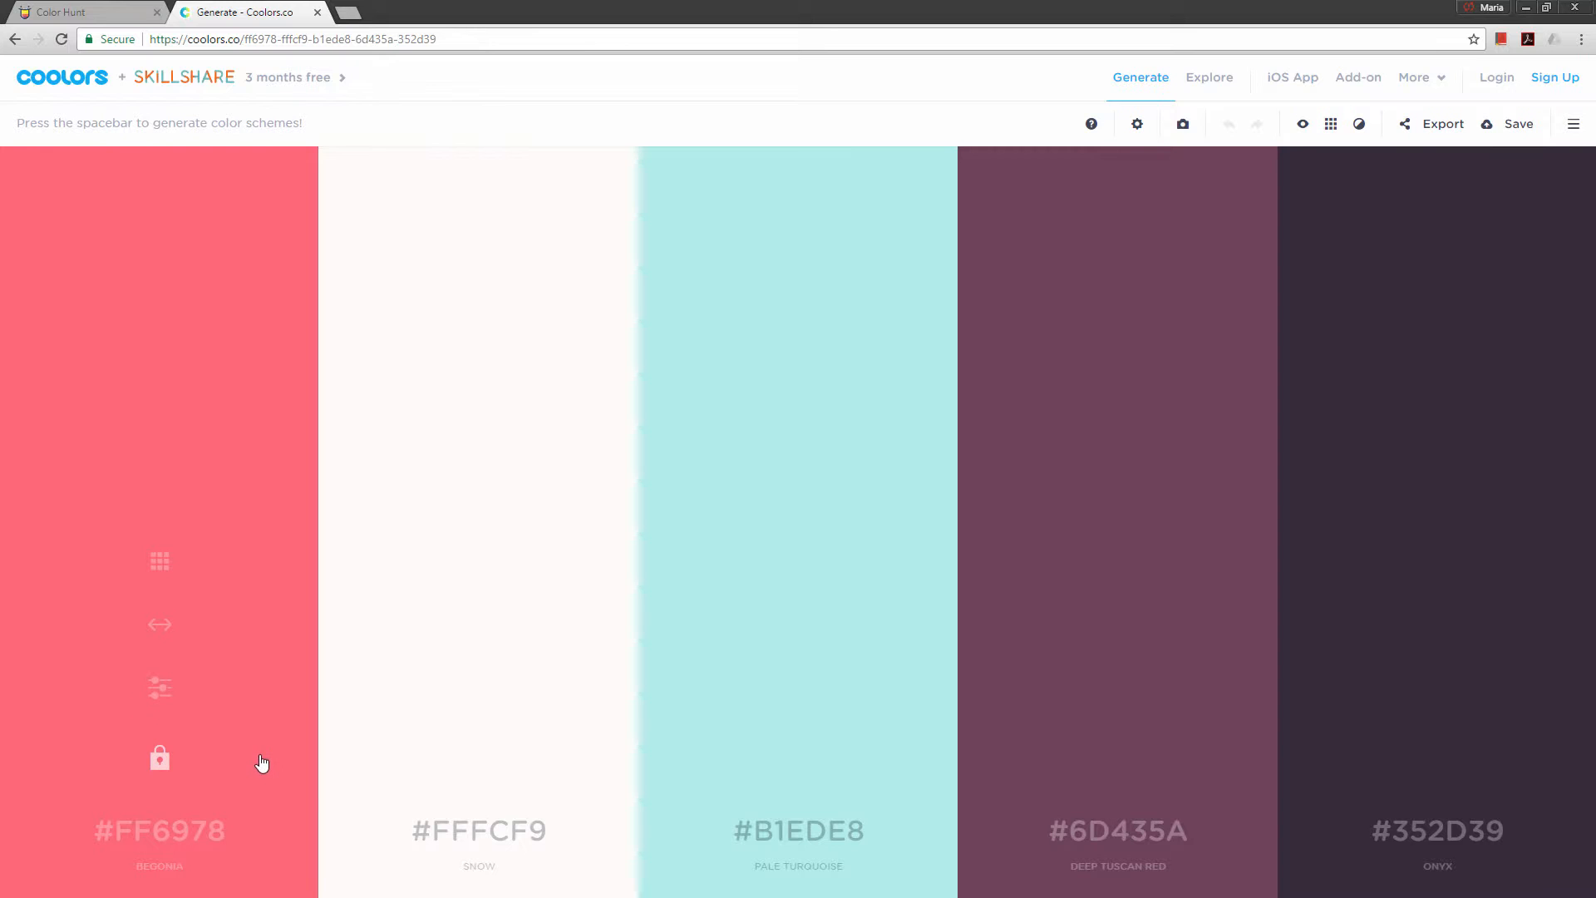
key("space")
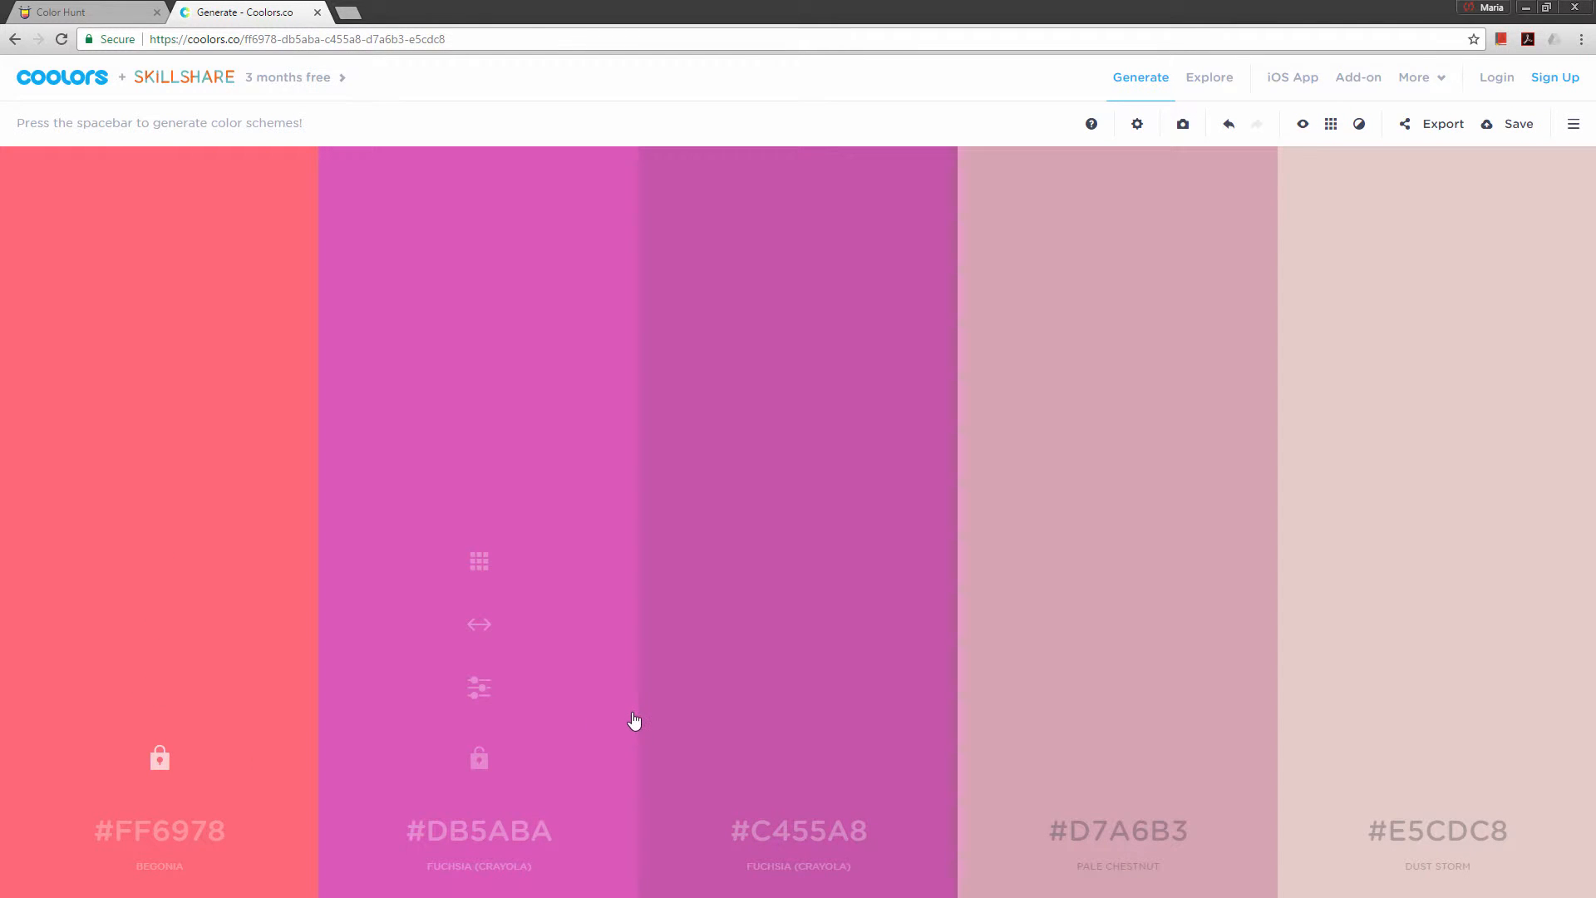
key("space")
key("space")
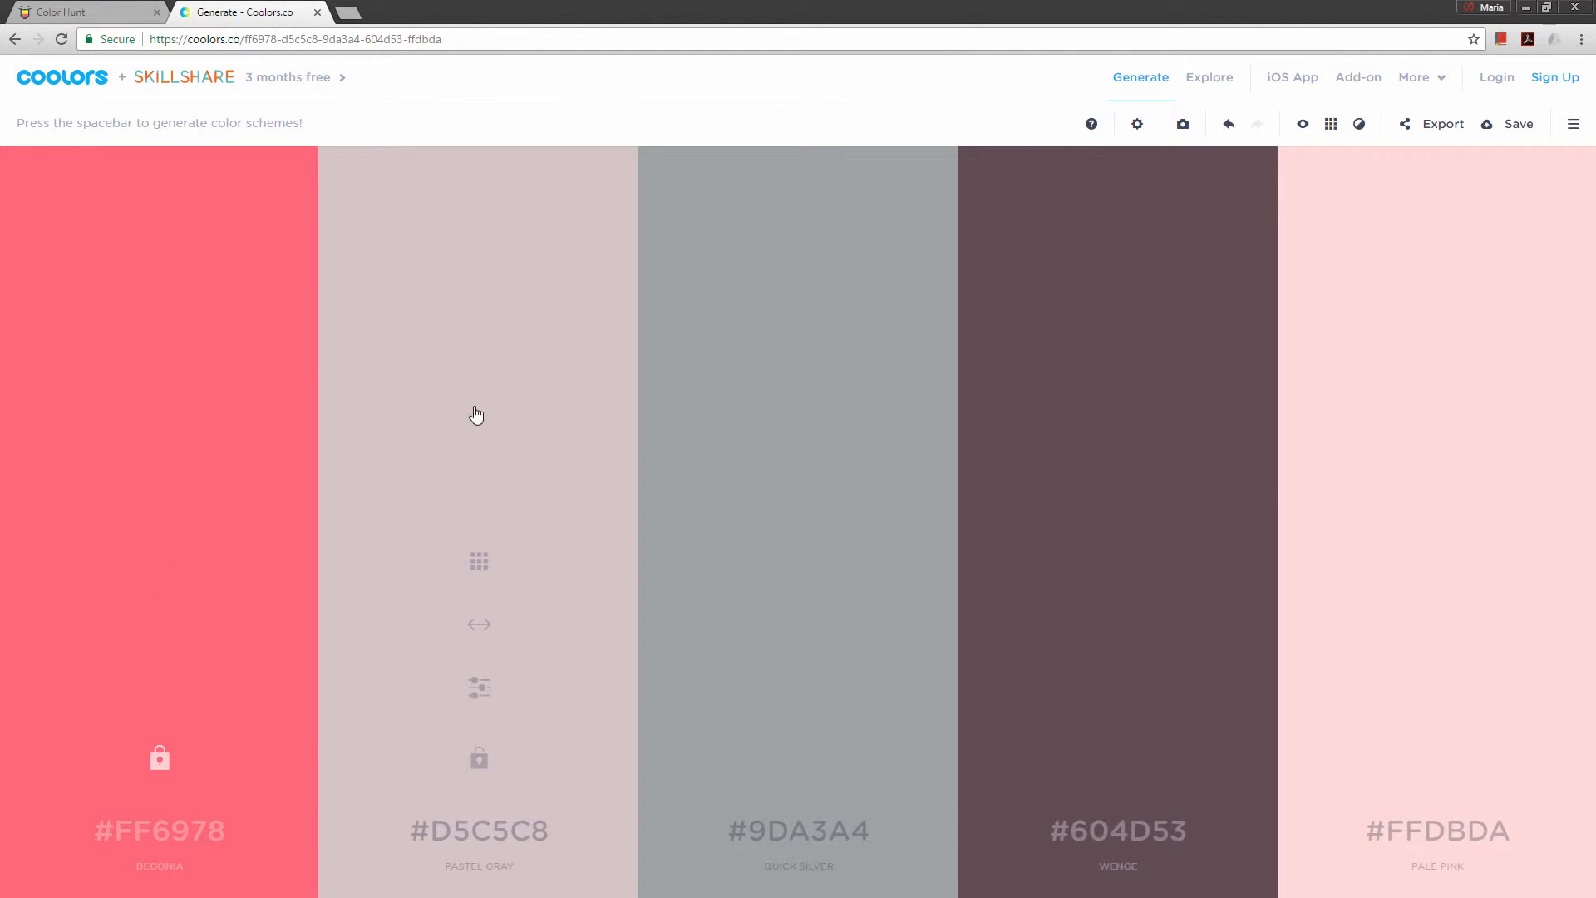
Lock the color #D5C5C8 as well and generate more color schemes around the two locked colors.
left_click(480, 758)
key("space")
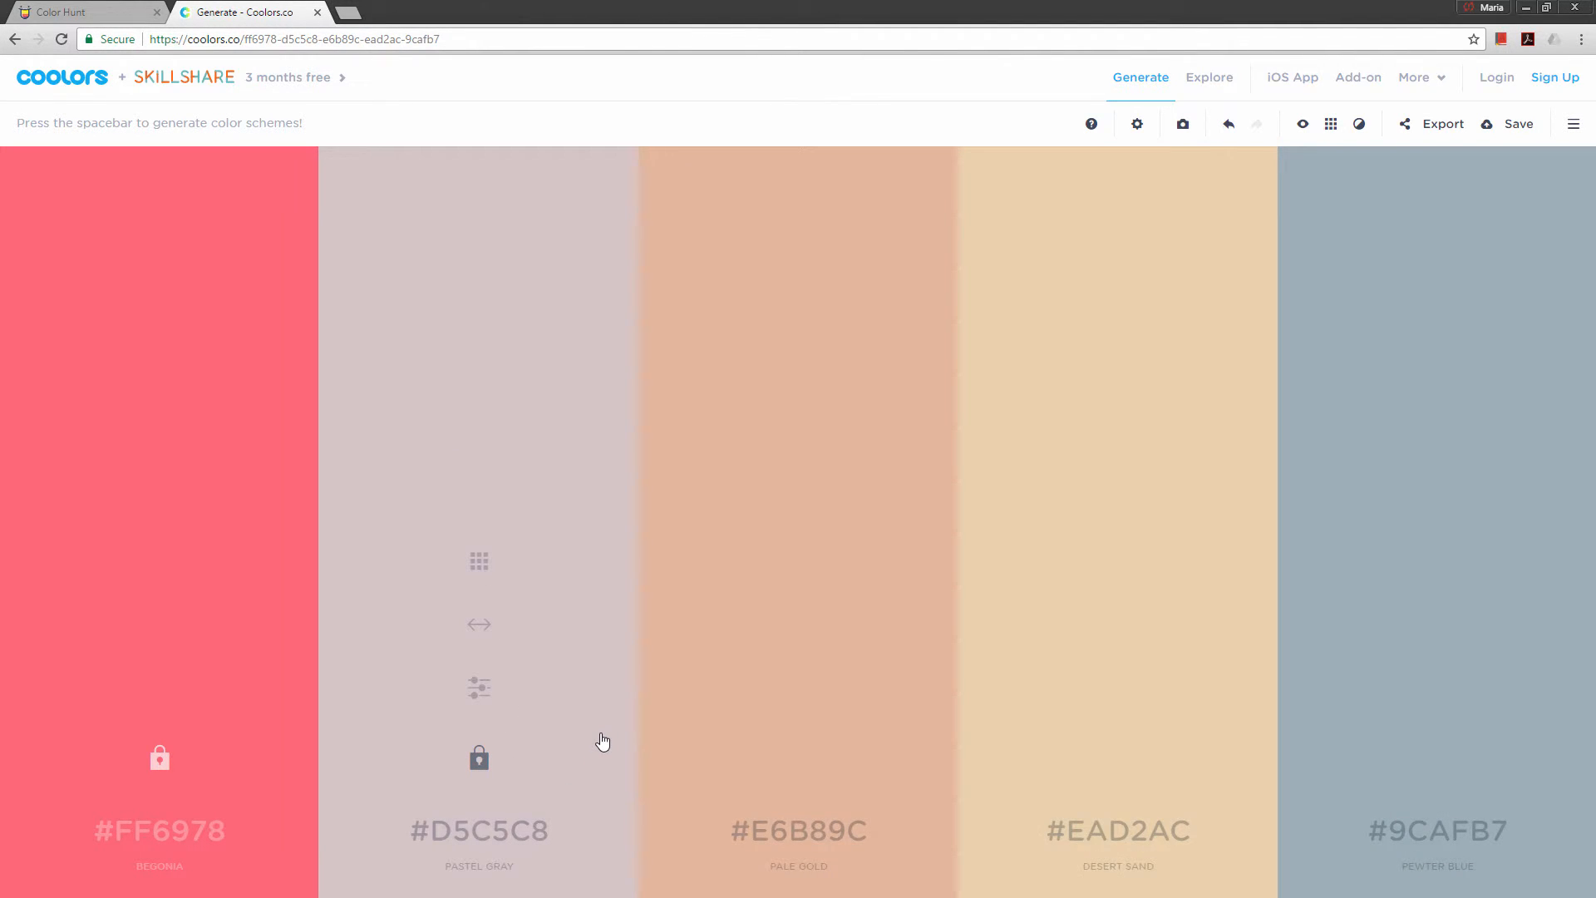
key("space")
key("space")
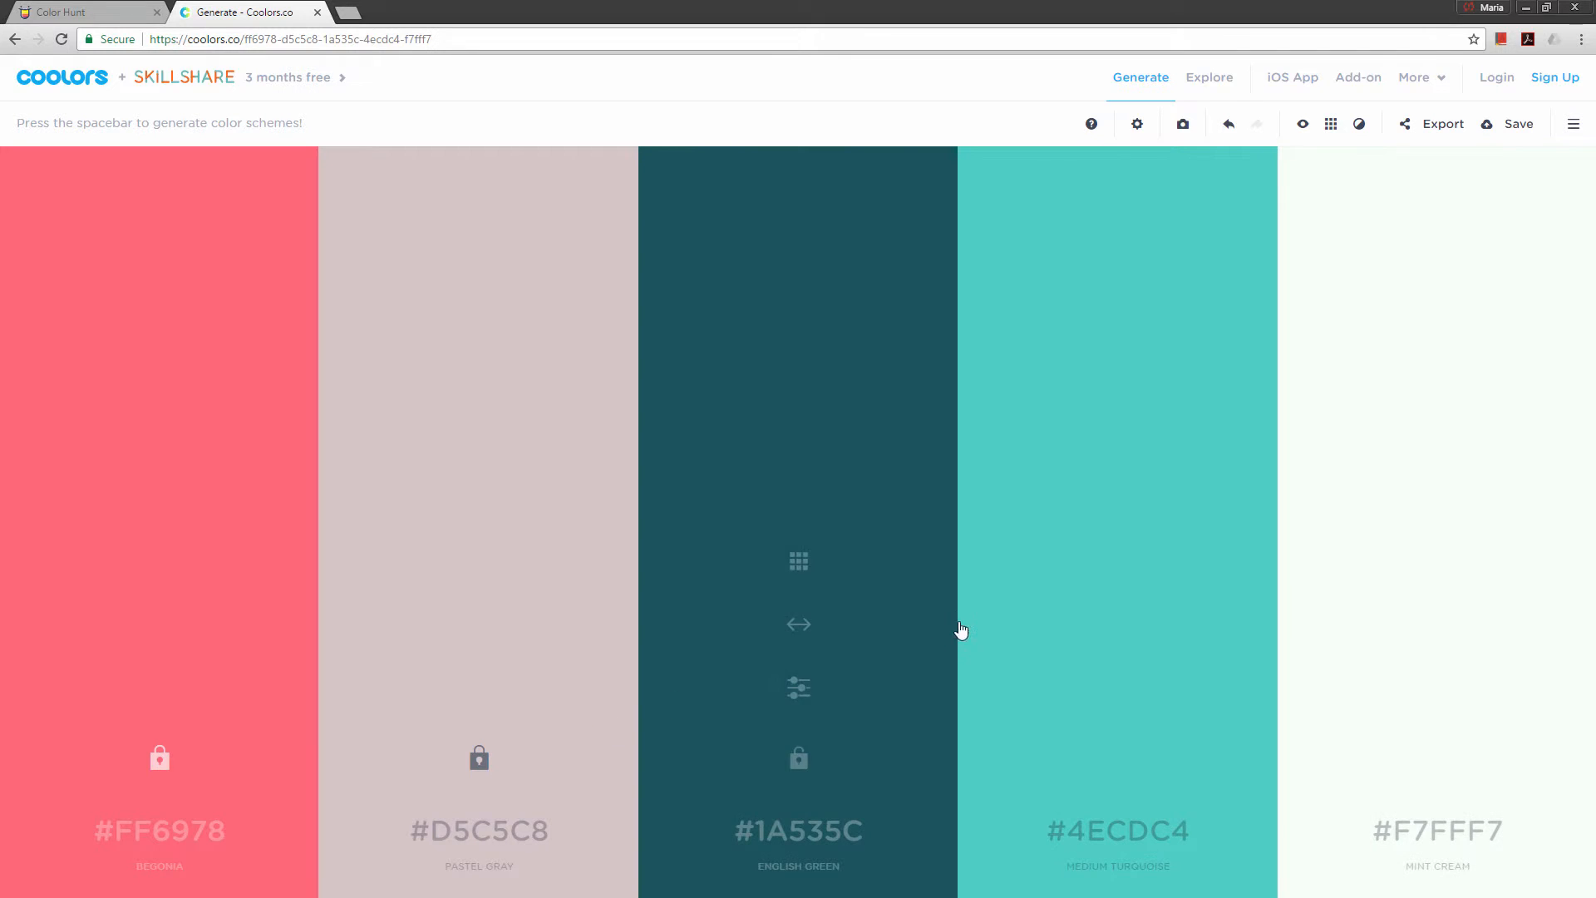
key("space")
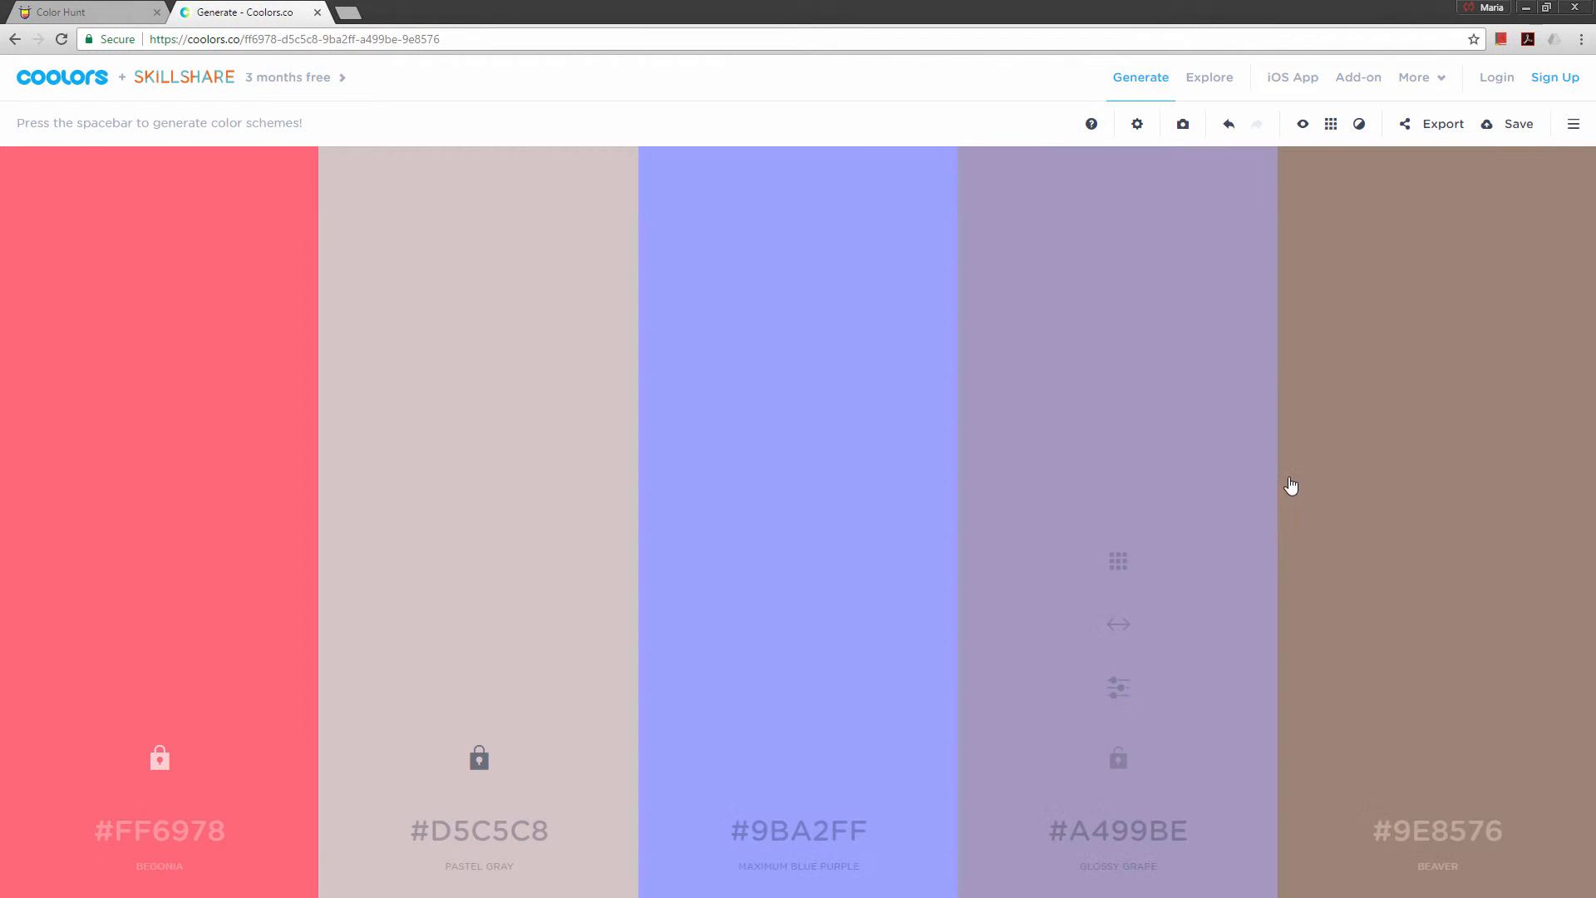
key("space")
key("space")
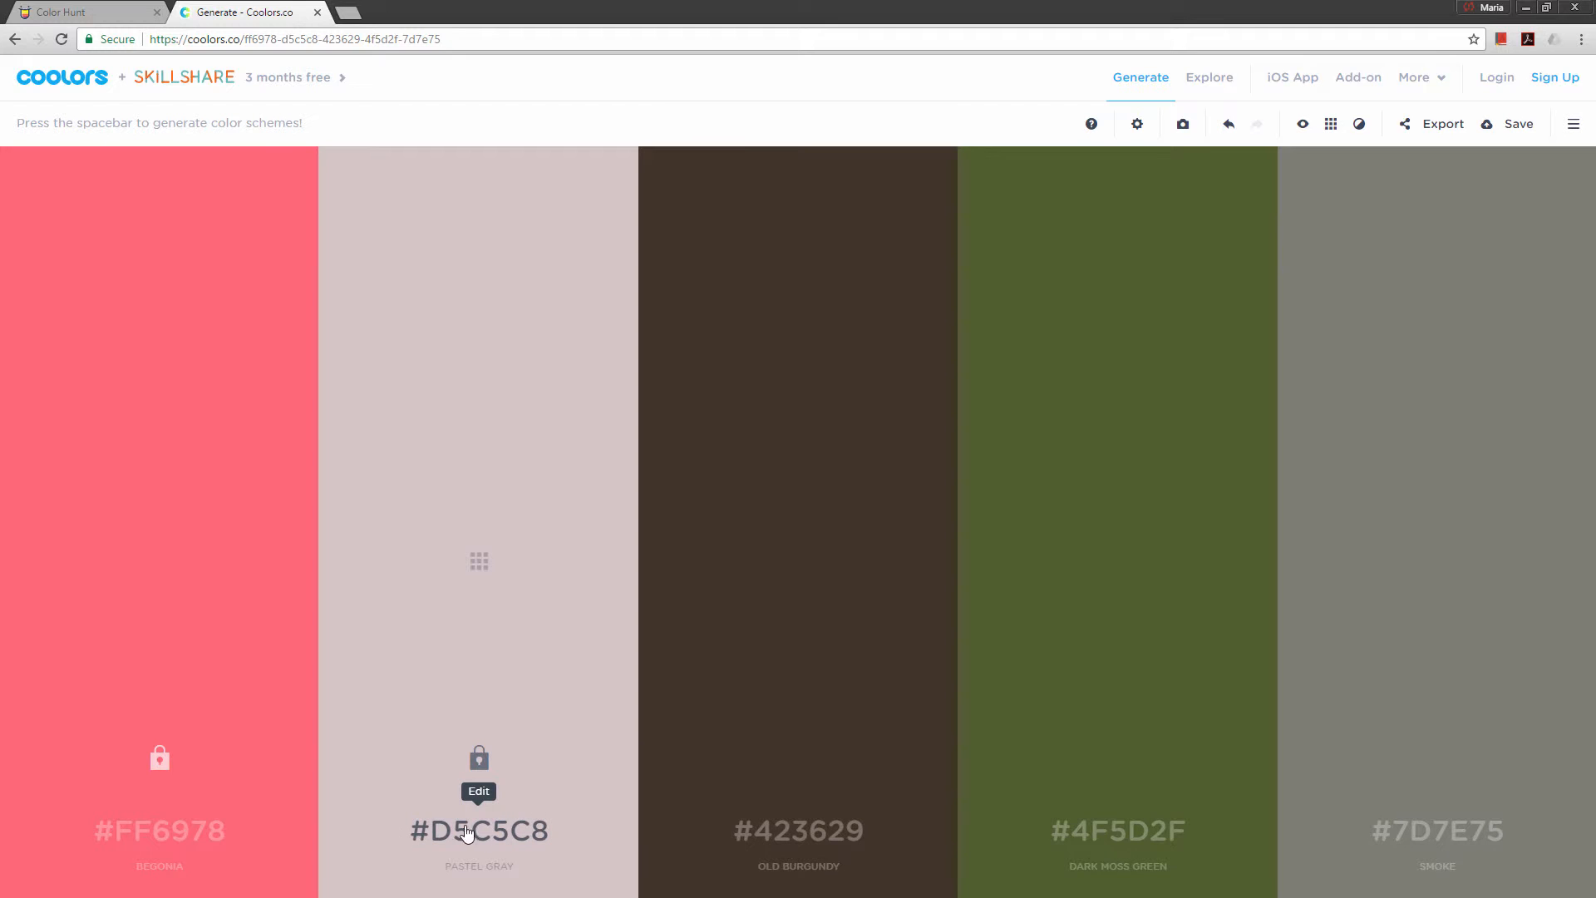
Access the hex code of #D5C5C8 for copying, open the fill Color Picker in Illustrator, and cancel it.
left_click(439, 838)
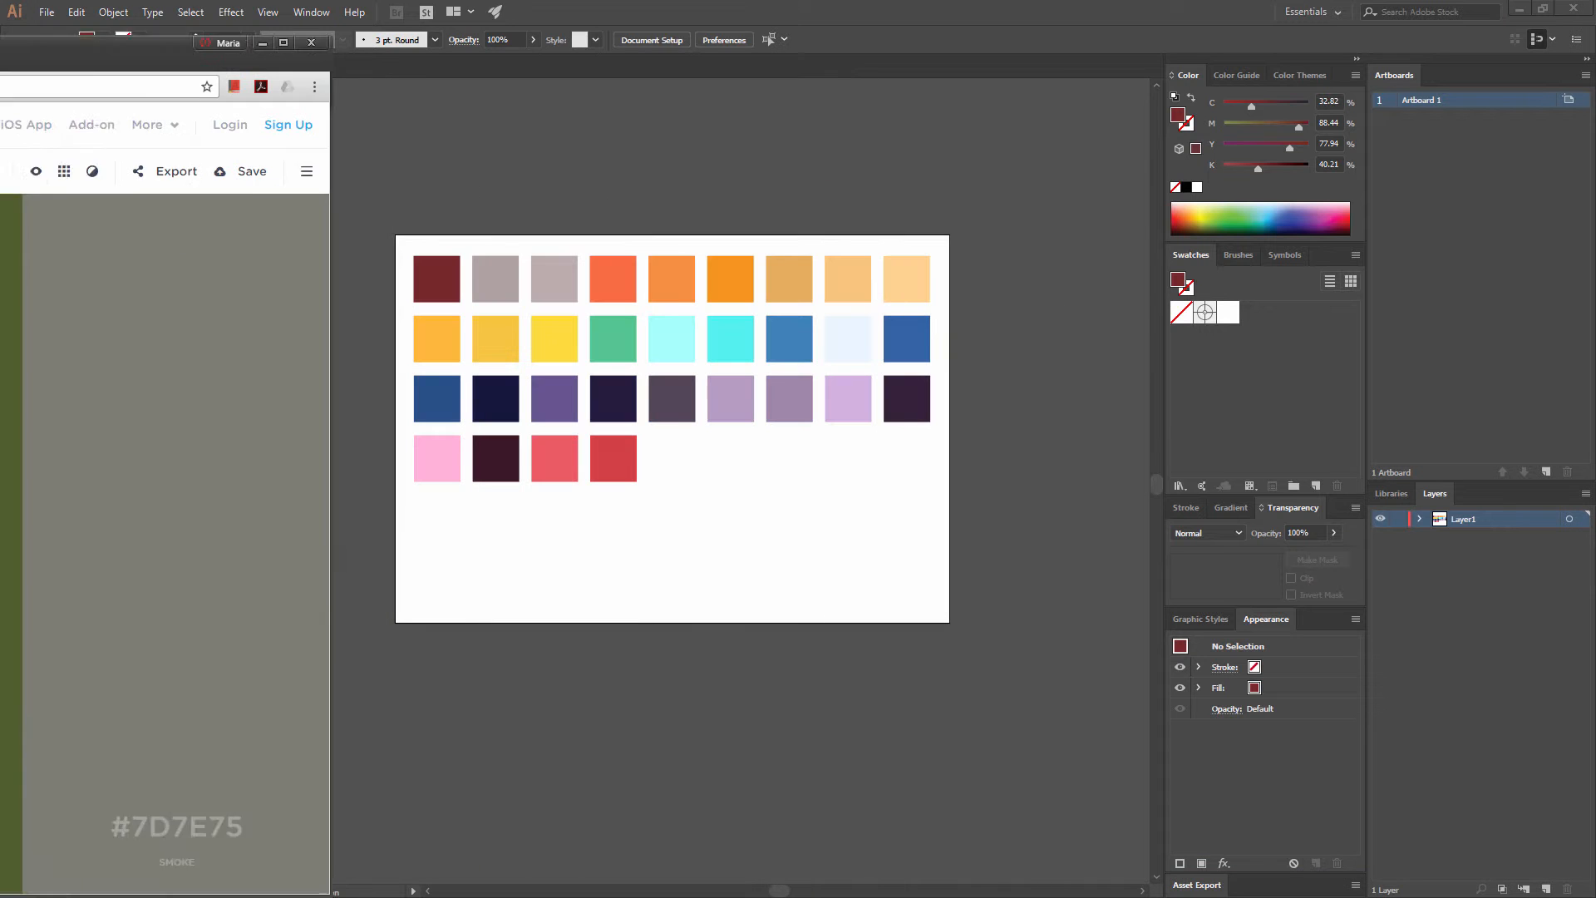
double_click(20, 401)
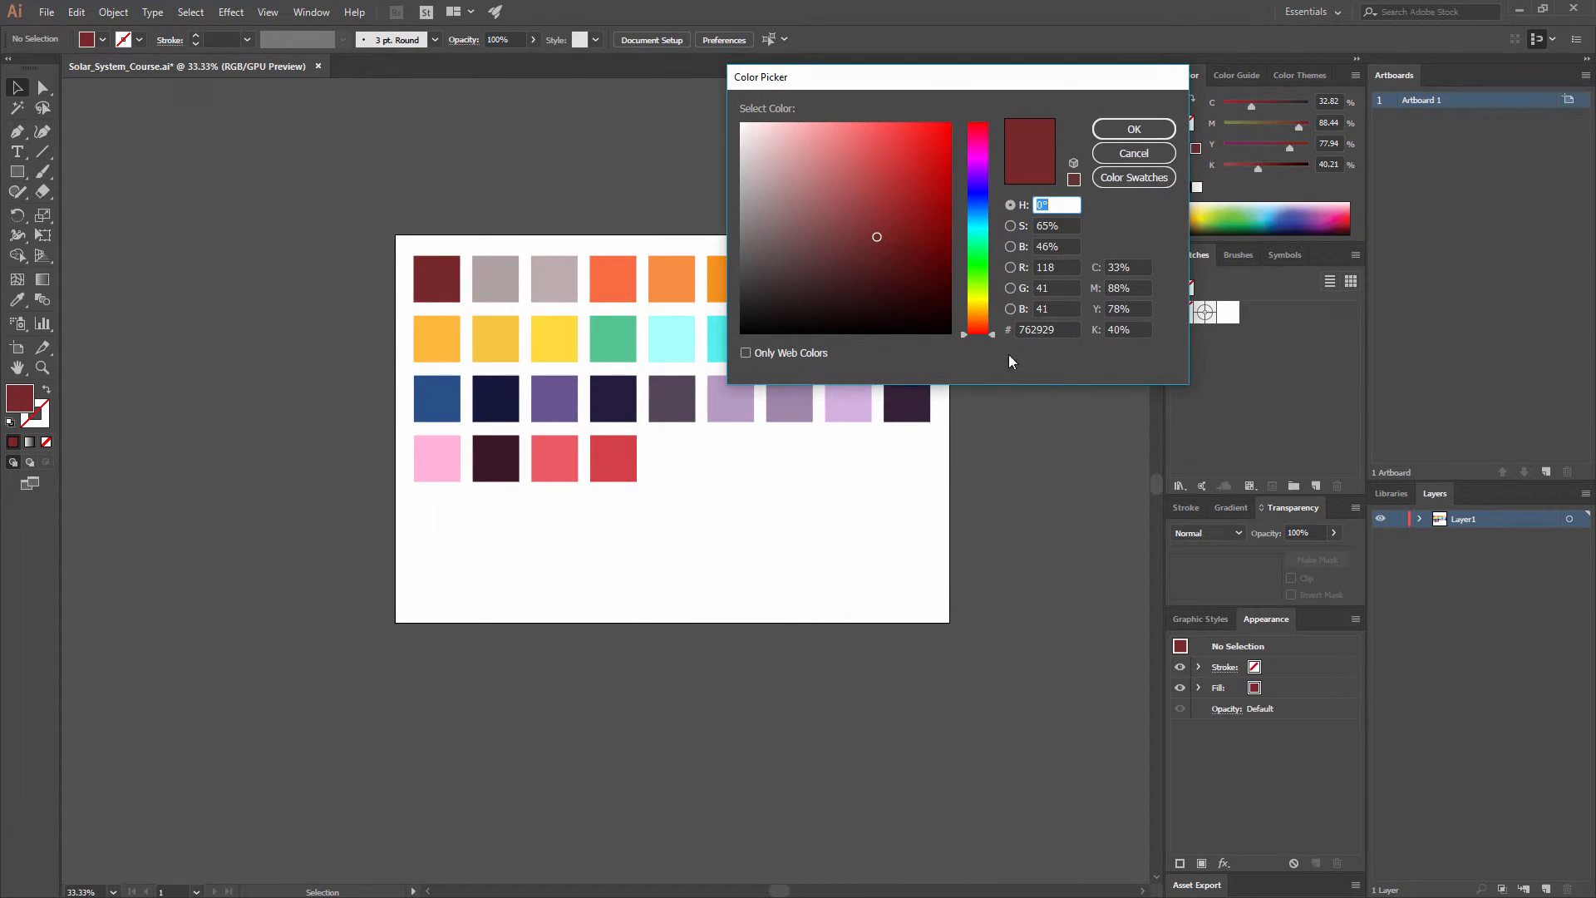
left_click(1149, 158)
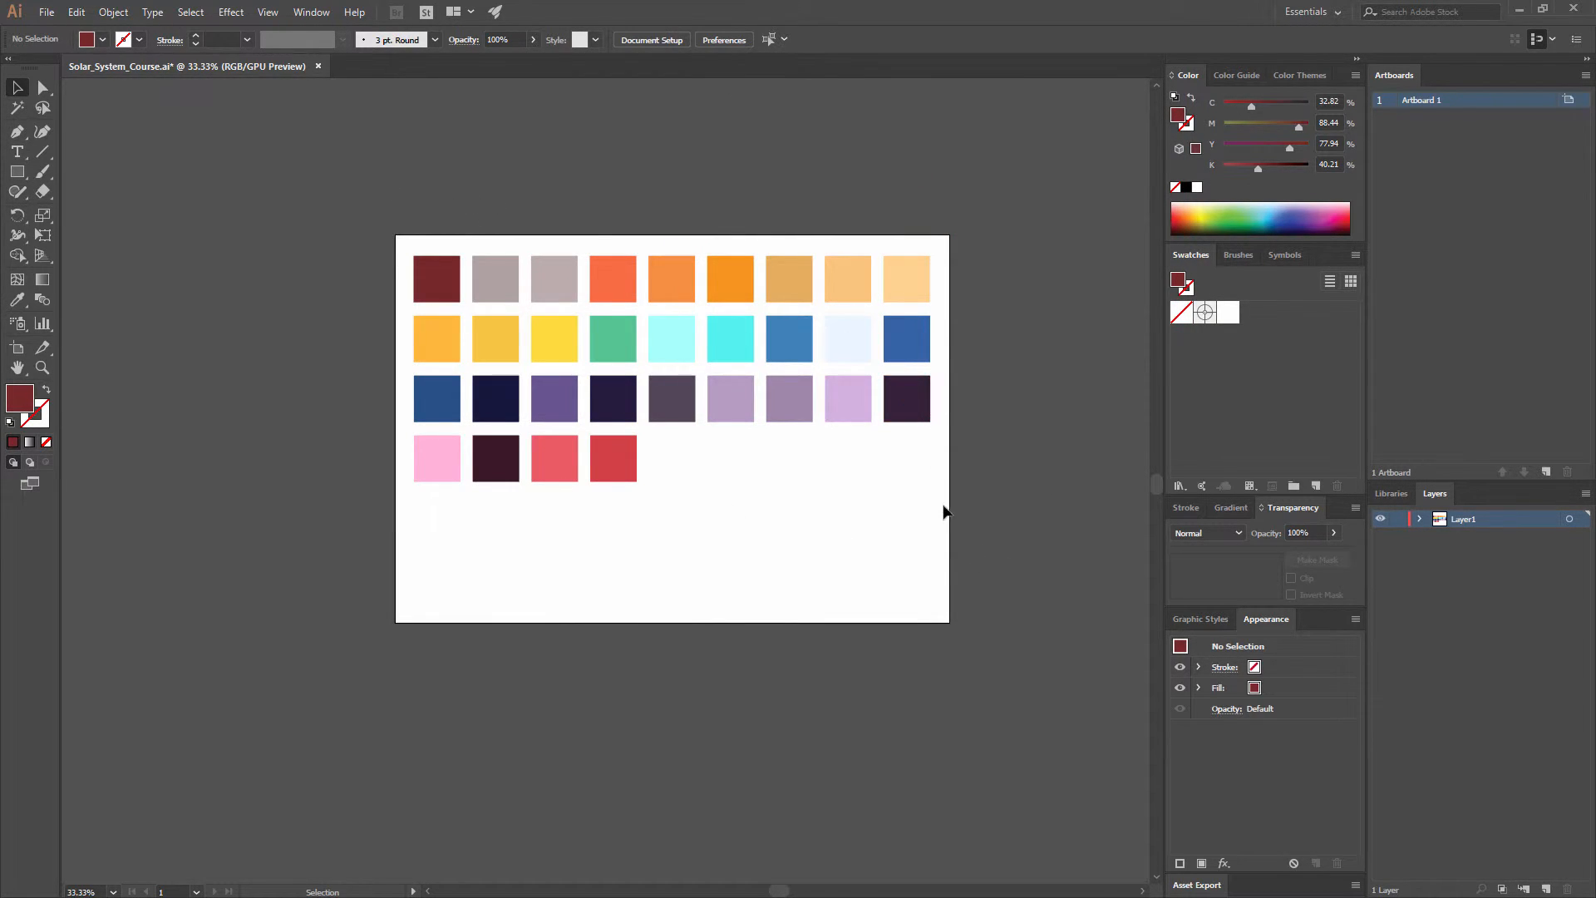
Examine the color values of the three light purple squares in the third row one after another.
left_click(748, 413)
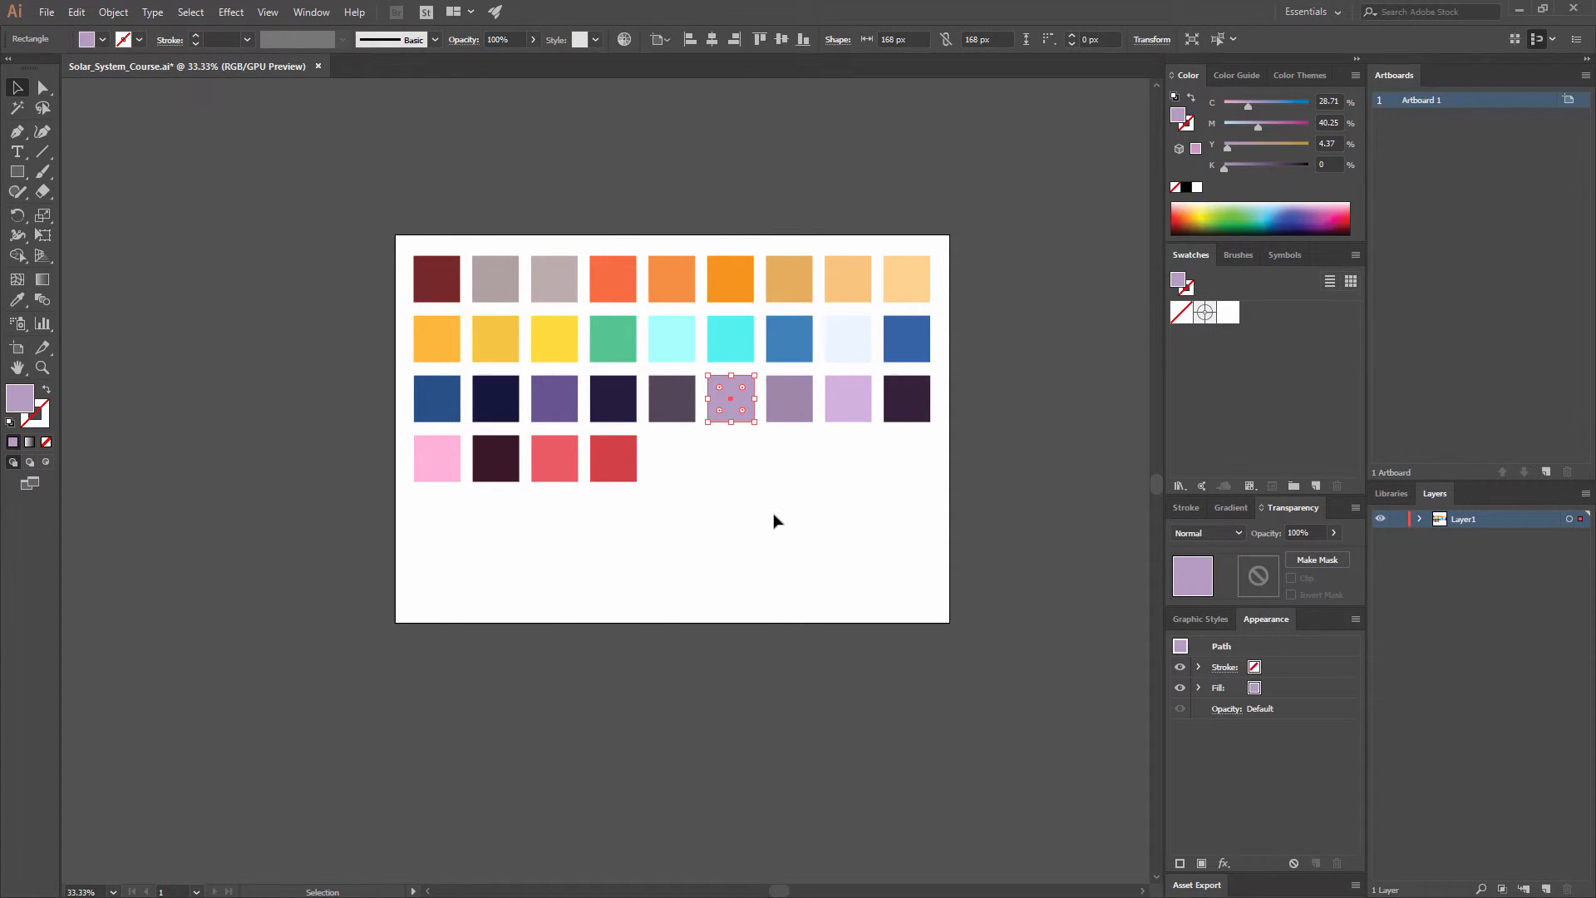
left_click(798, 413)
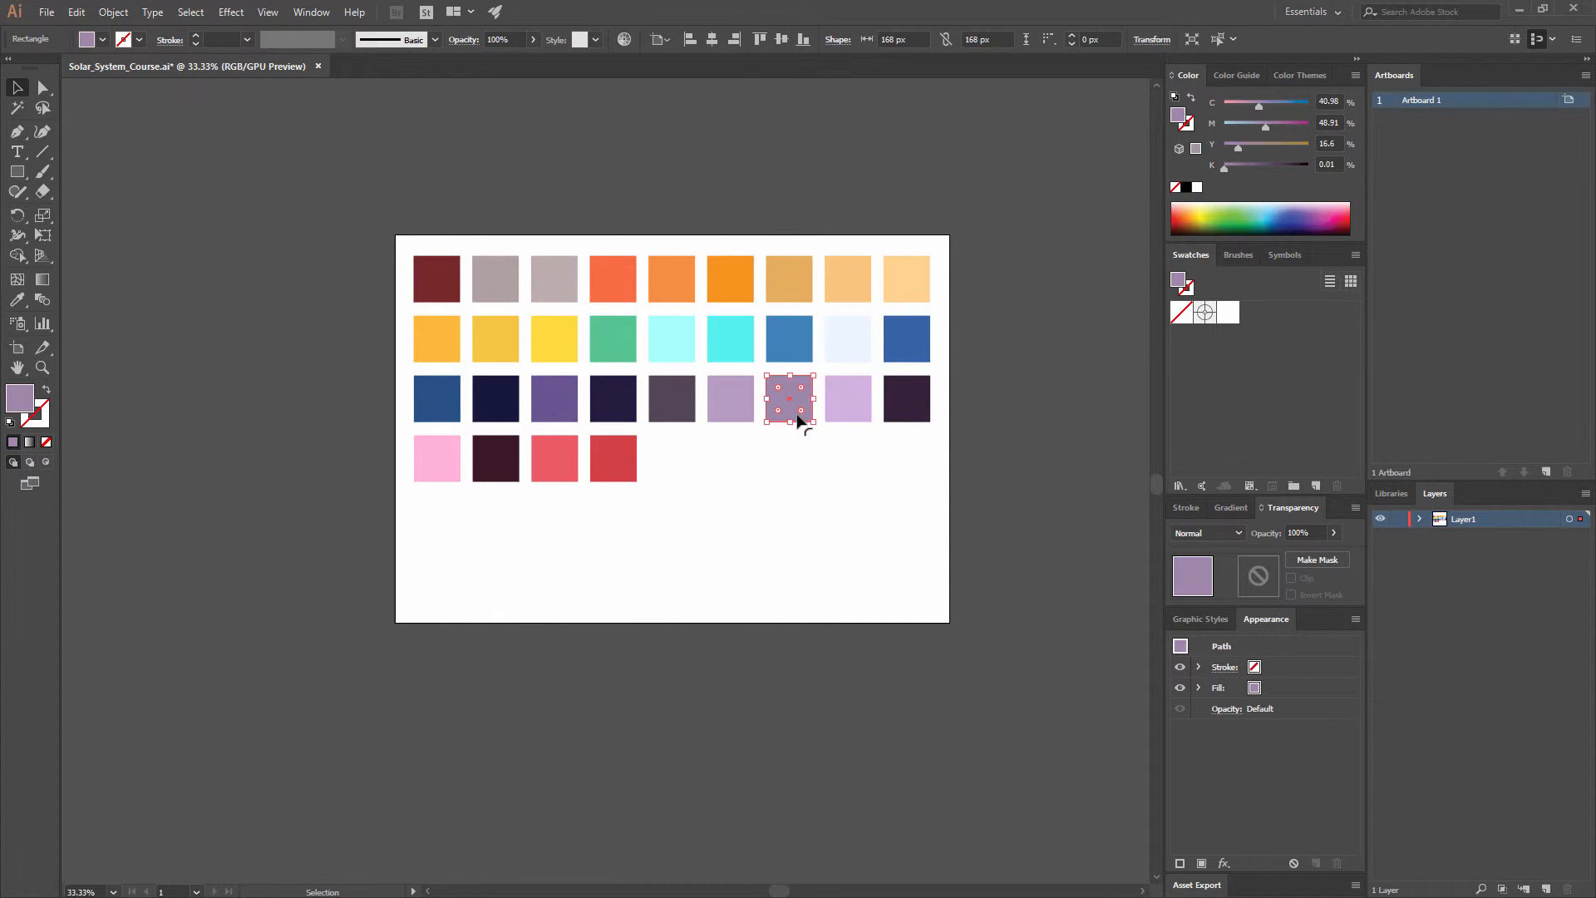
left_click(857, 402)
left_click(934, 498)
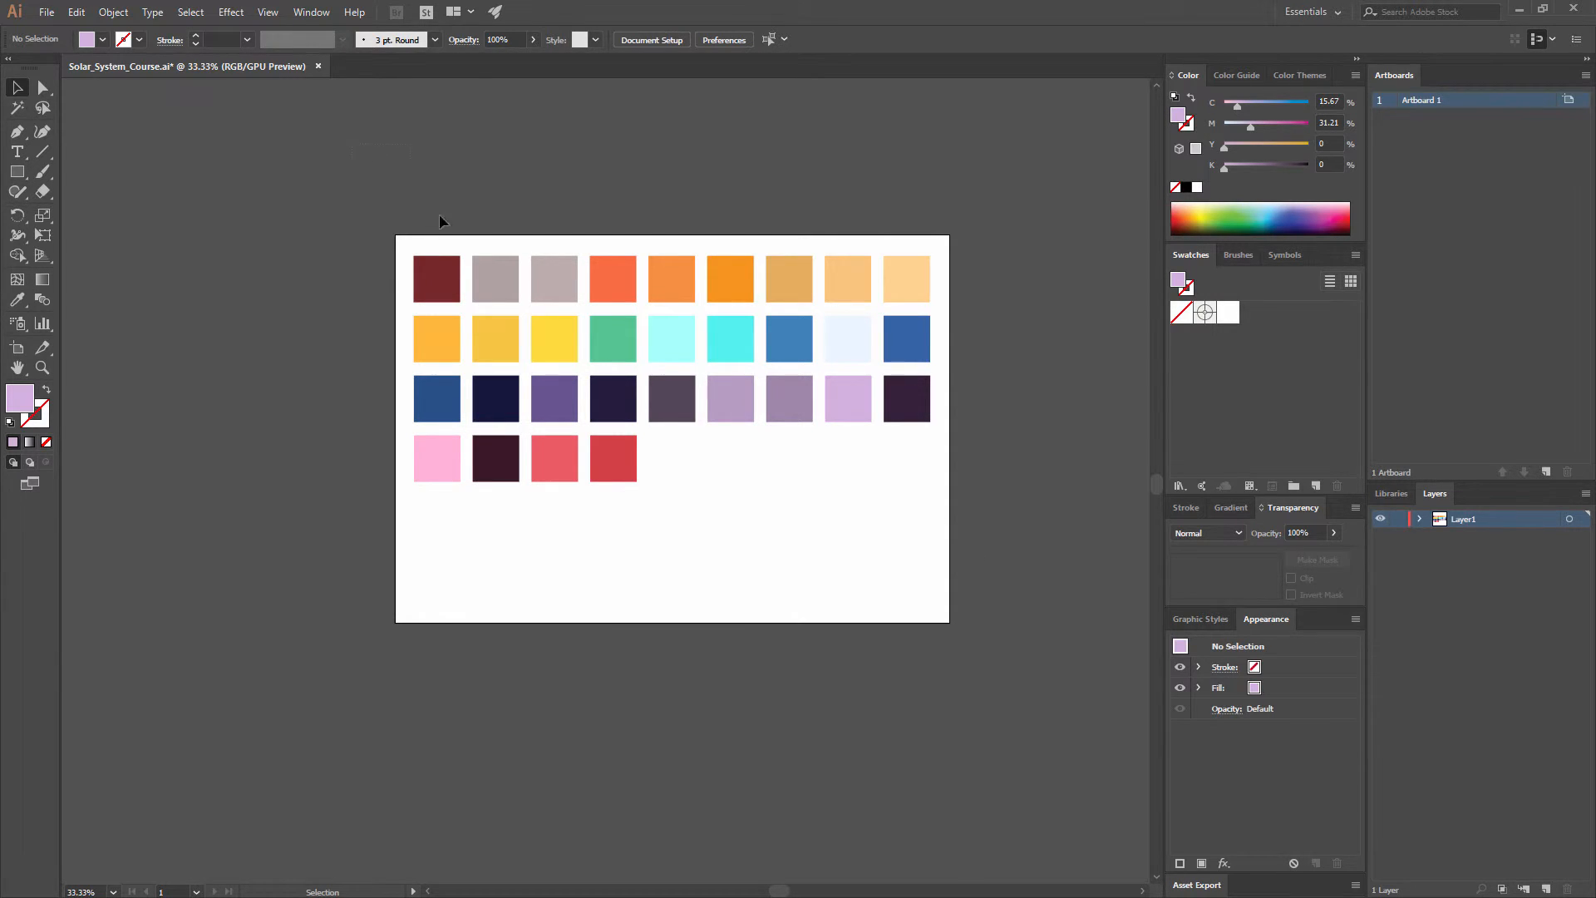
Create a color group named SolarSystemColors from all the color squares, with process colors converted to global and tints included.
left_click_drag(439, 214, 1001, 500)
left_click(1001, 500)
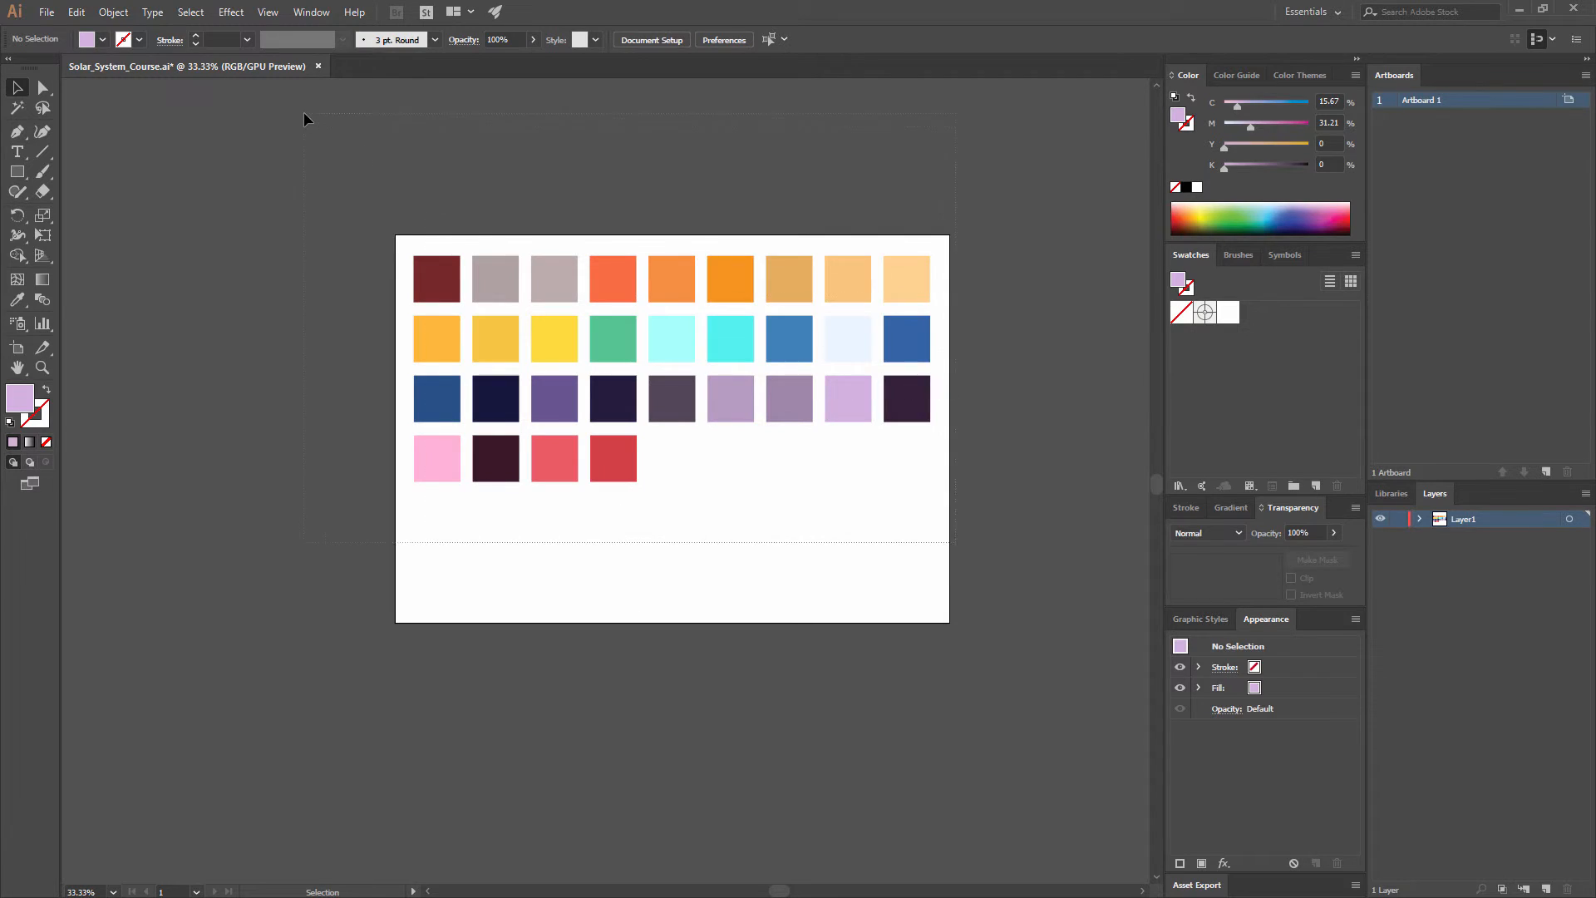
key("ctrl+a")
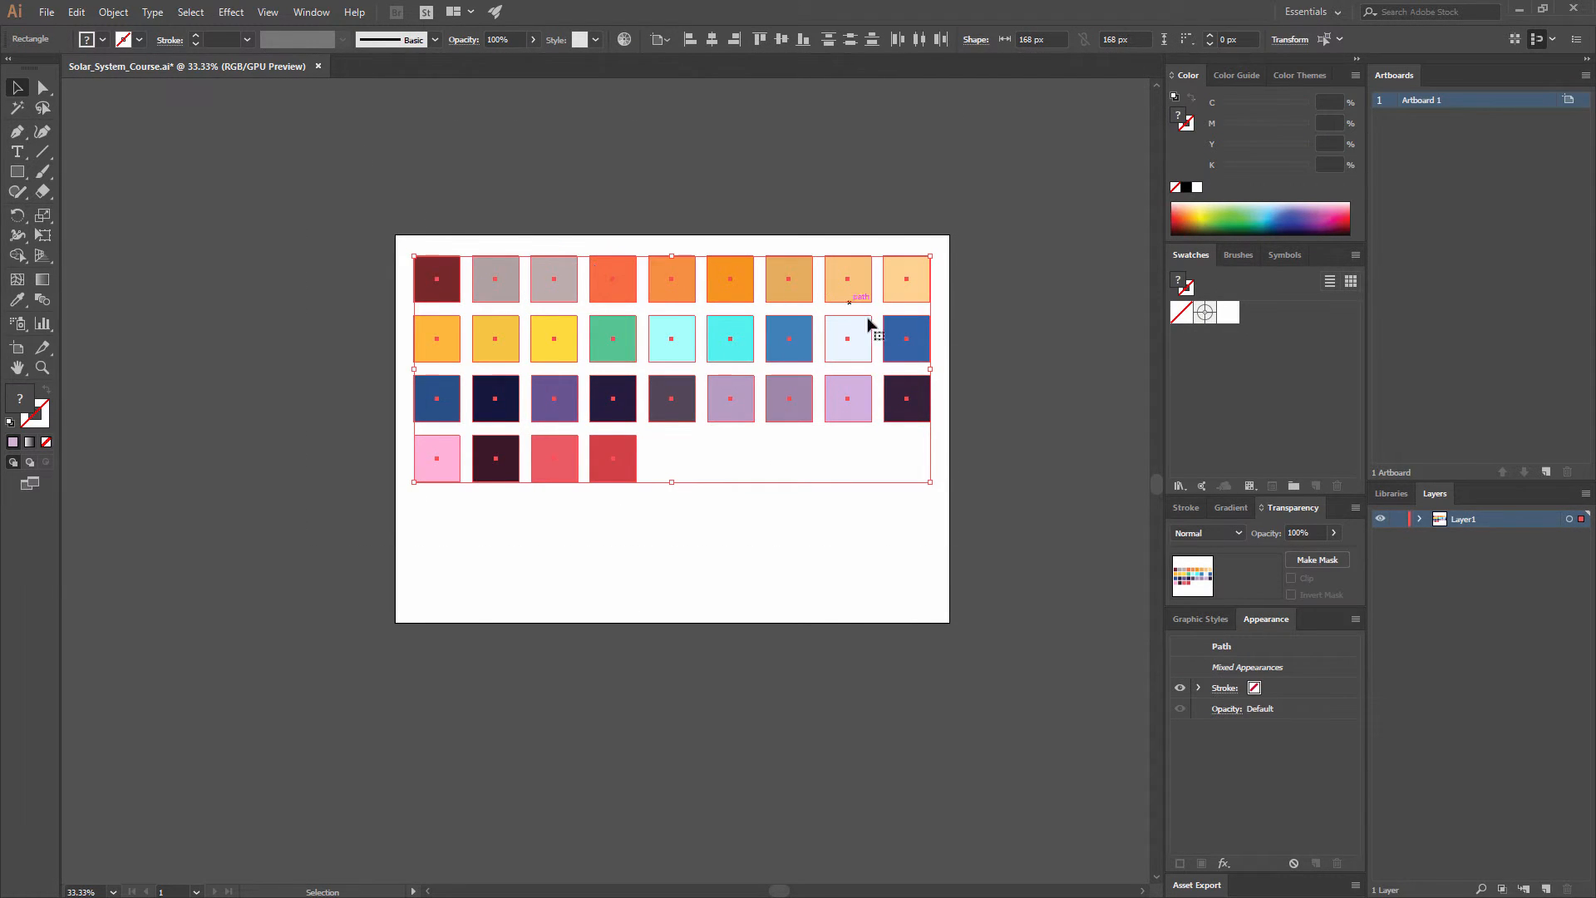
left_click(1294, 486)
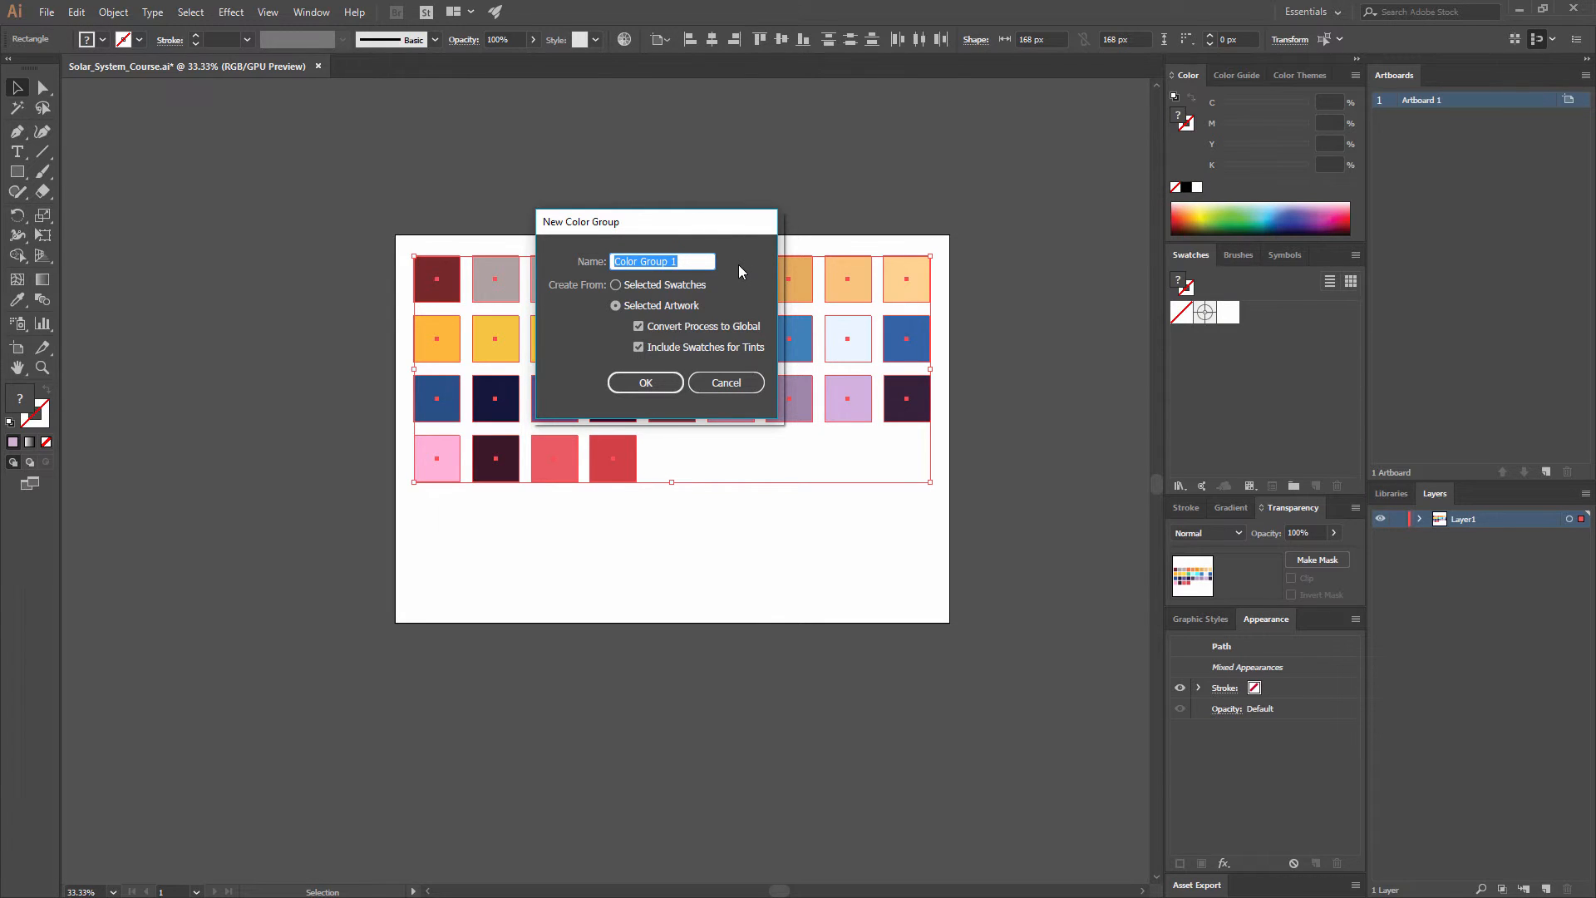
type("Solo")
key("BackSpace")
type("arSystemColors")
left_click(646, 382)
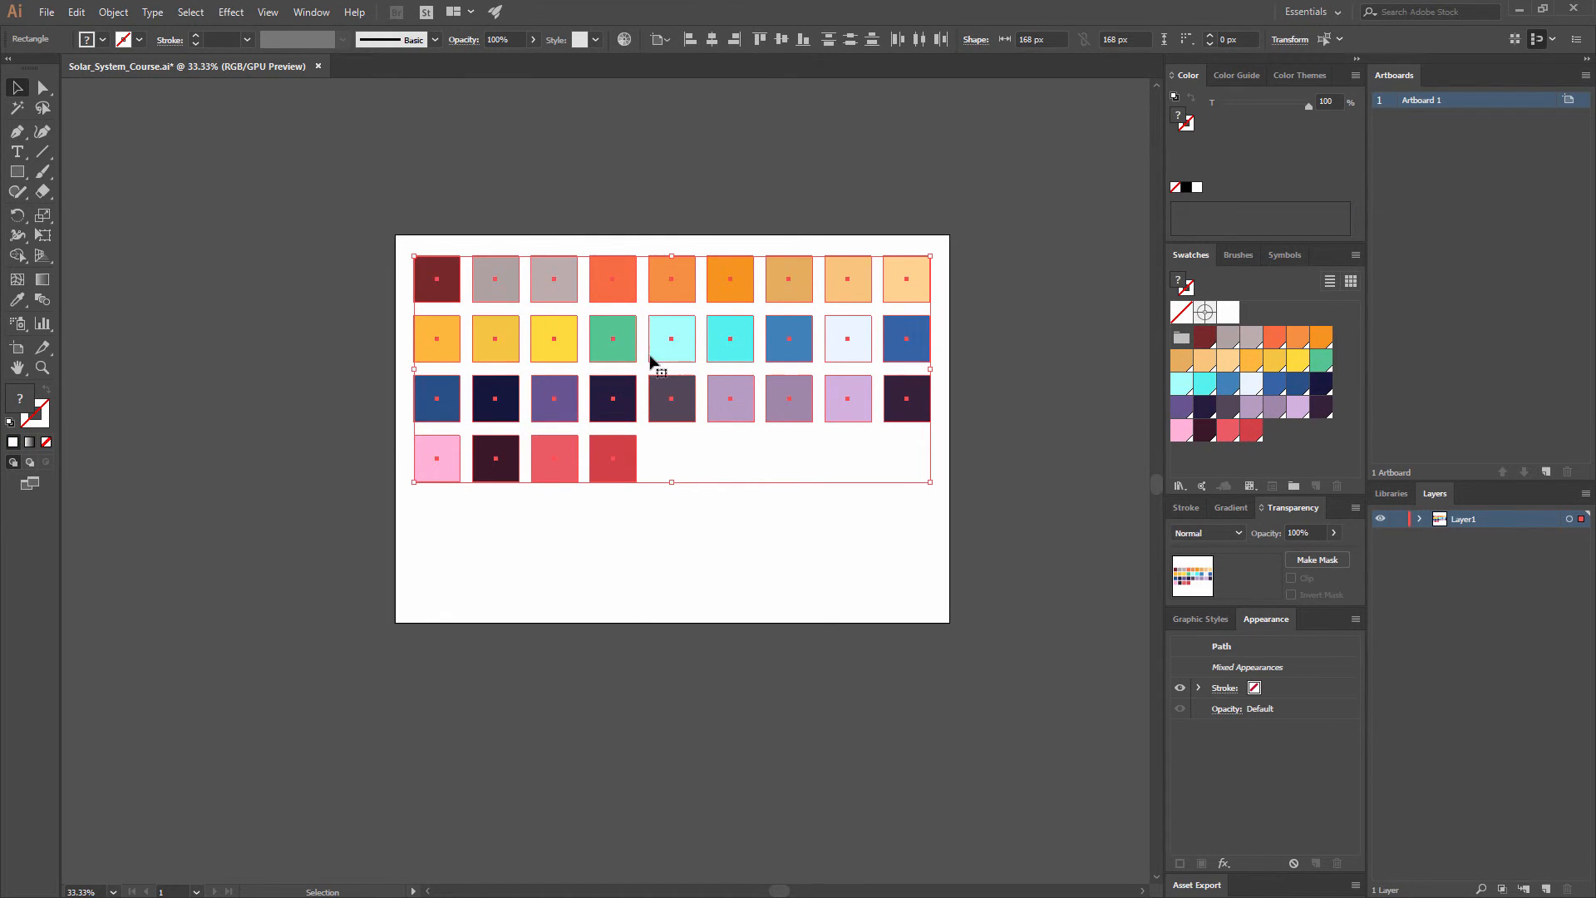
left_click(1028, 322)
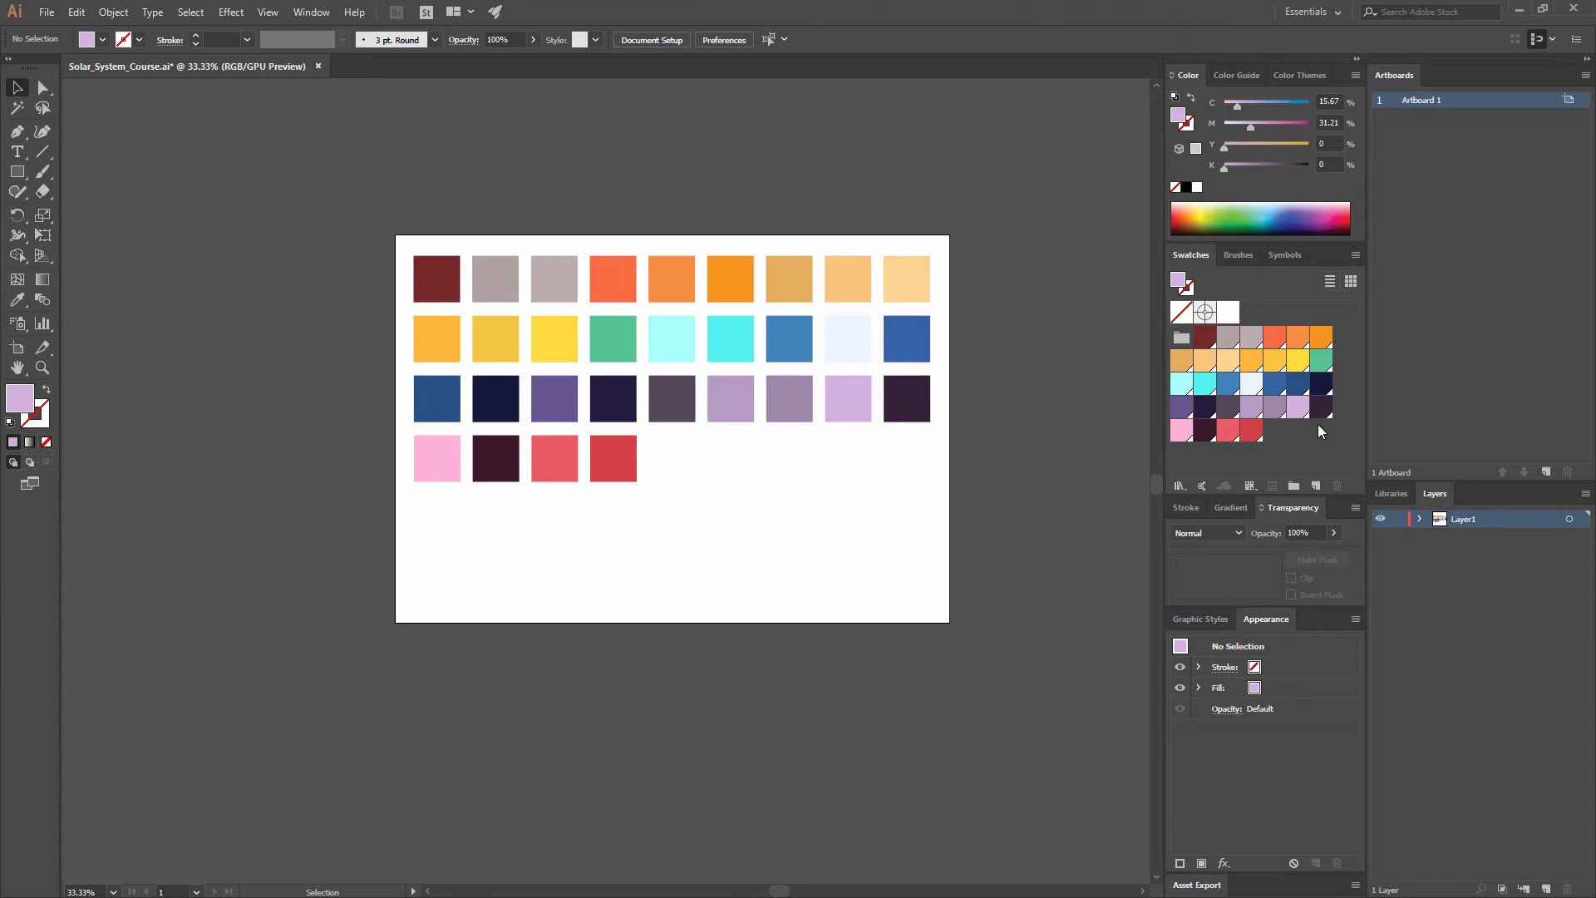
Change the last red global swatch of the color group to R=181, G=17, B=72.
double_click(1252, 430)
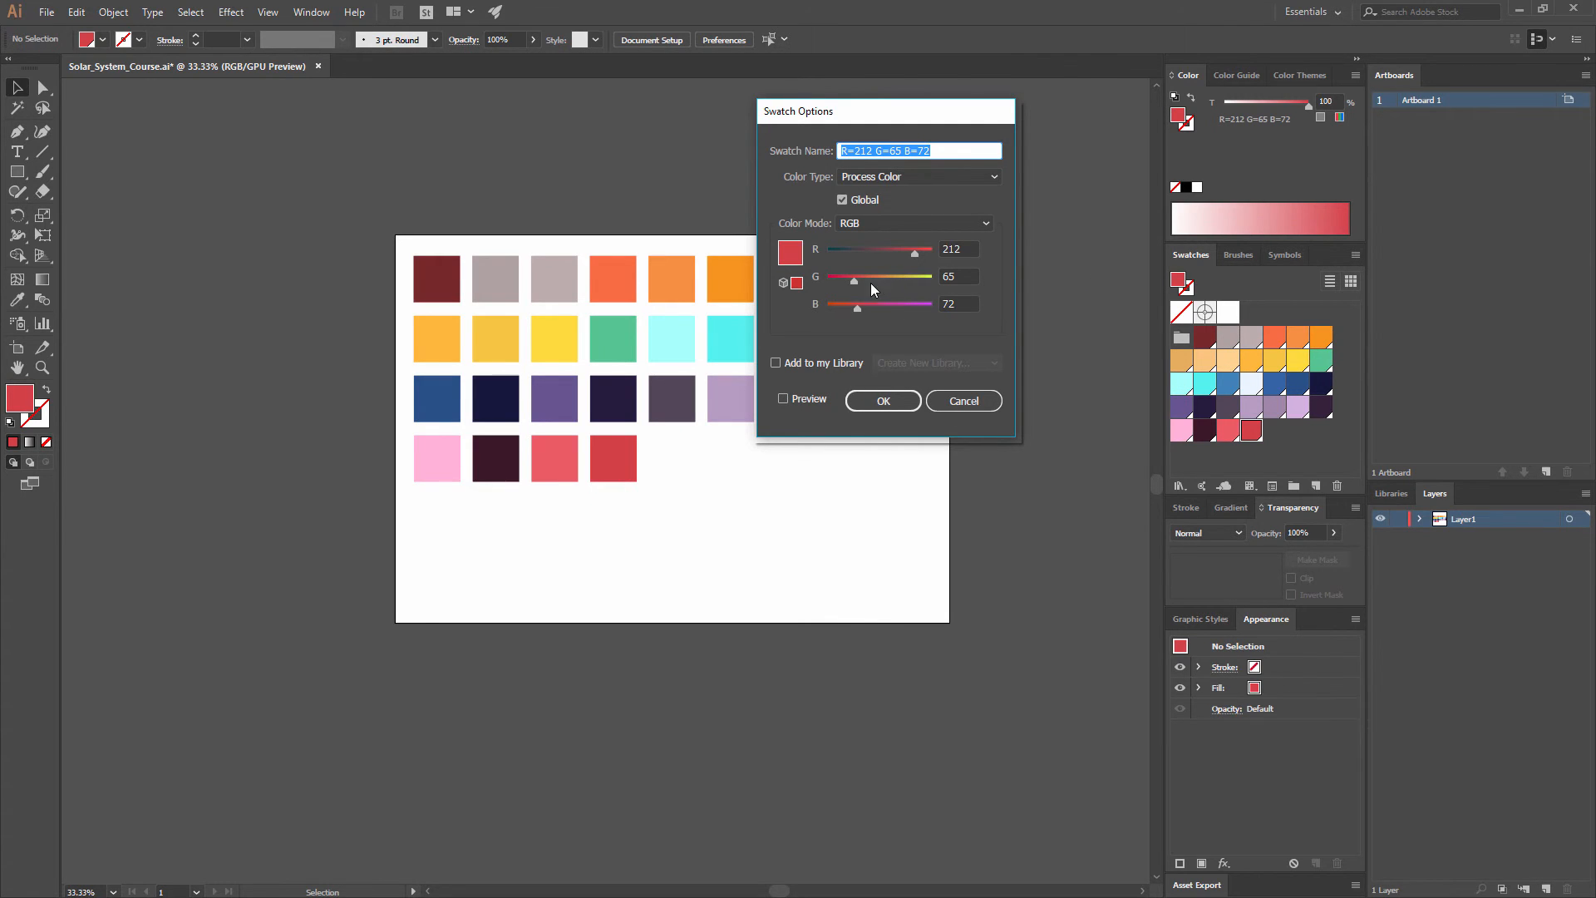
left_click(839, 281)
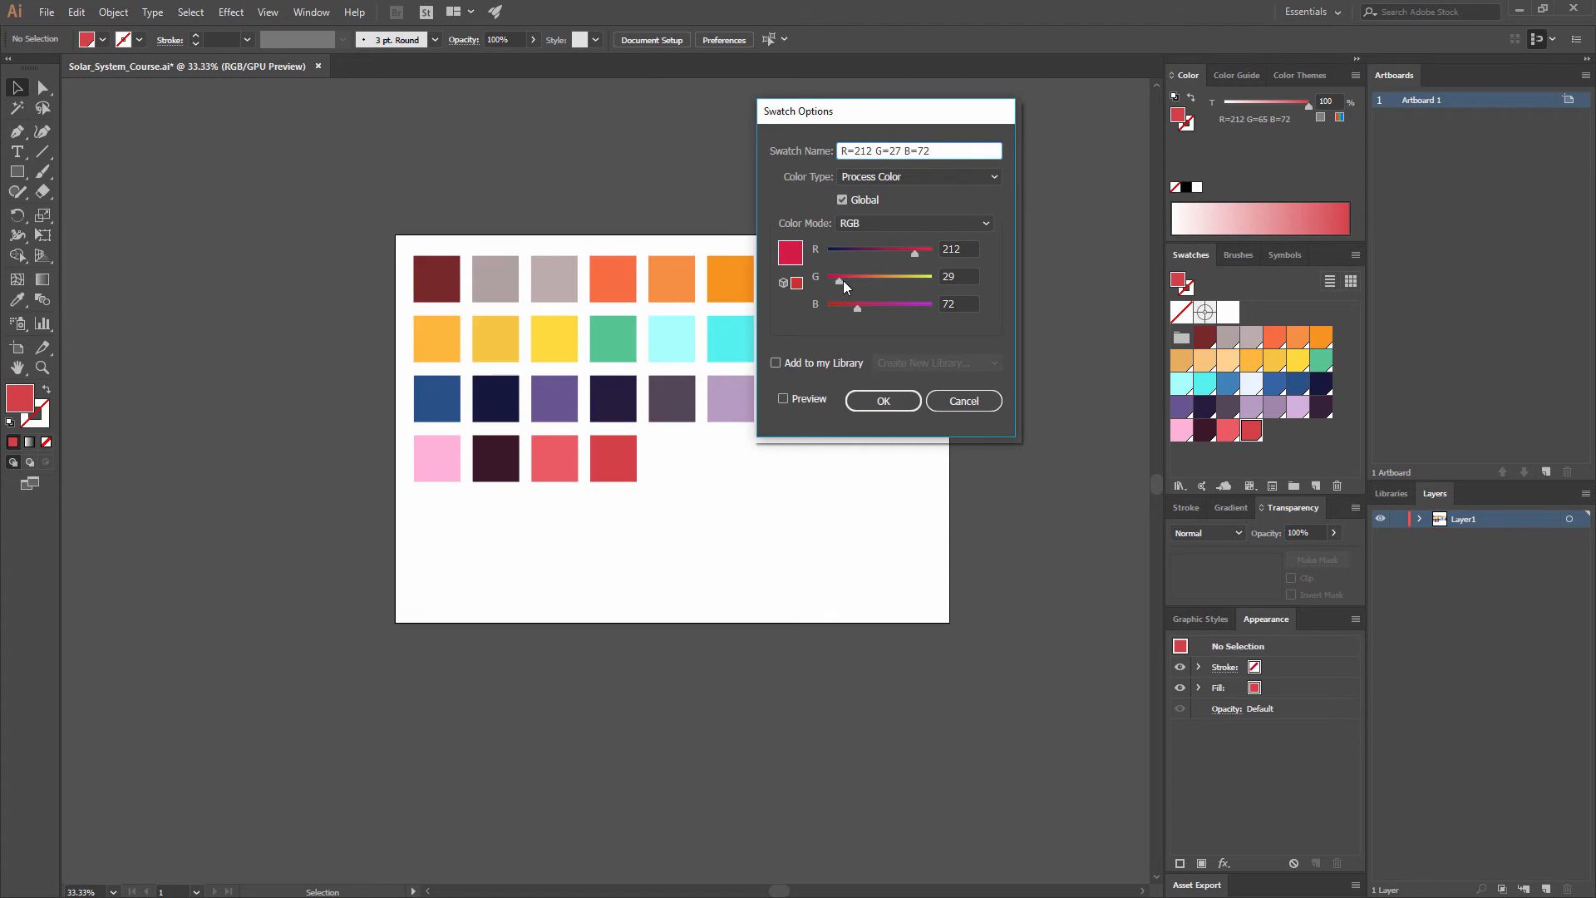
left_click_drag(843, 281, 835, 282)
left_click_drag(918, 251, 901, 252)
left_click(886, 406)
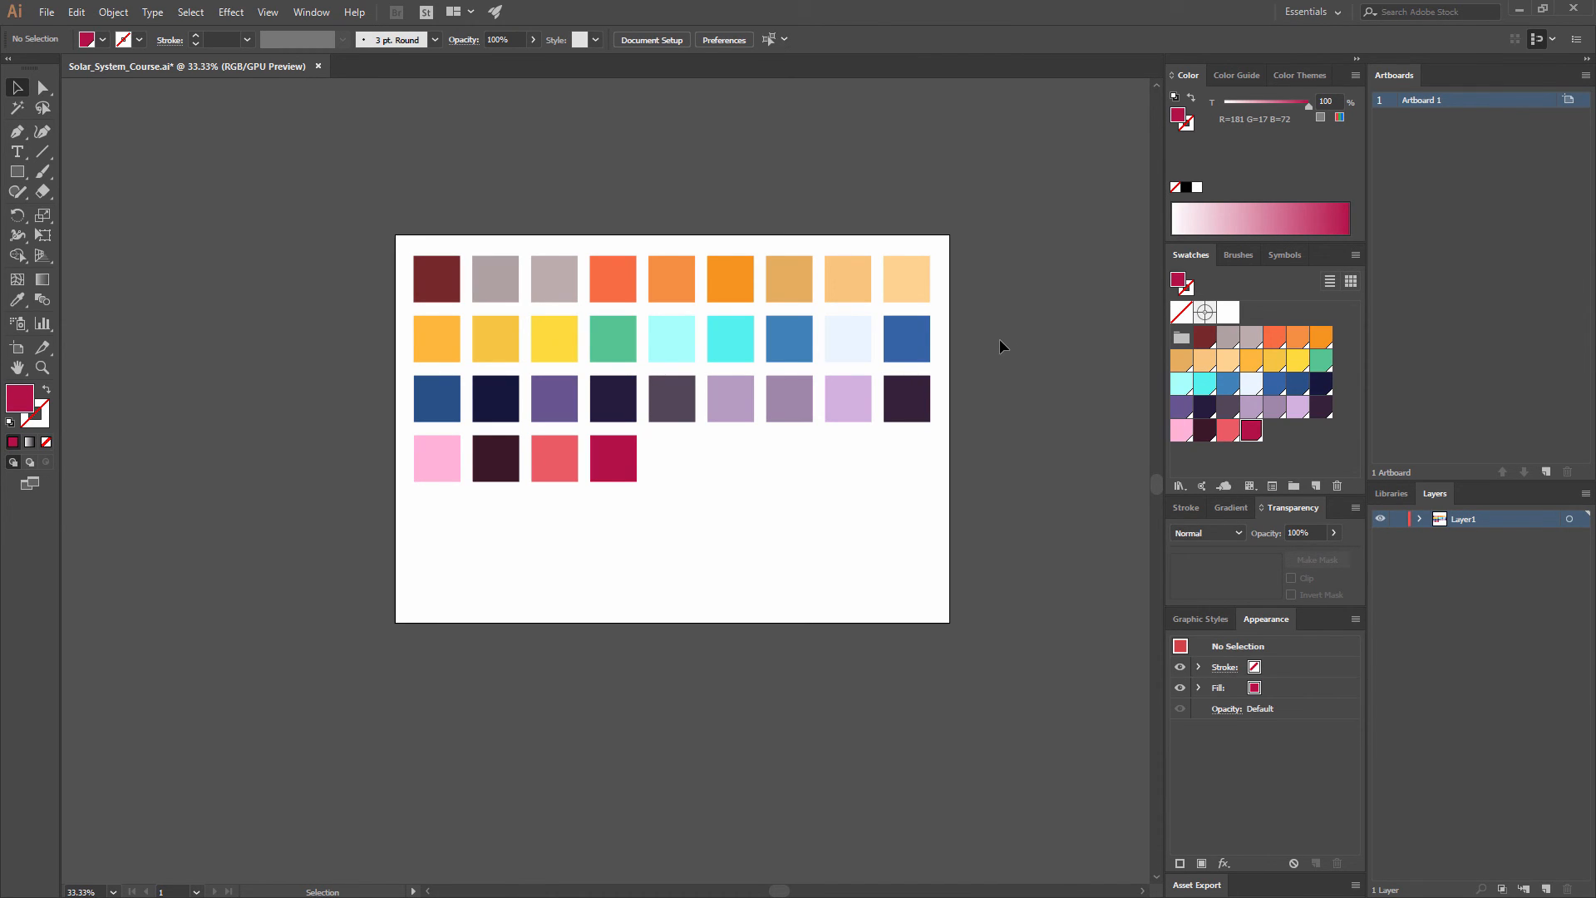
Delete all the color squares, and undo both the deletion and the swatch color change.
left_click_drag(391, 217, 910, 532)
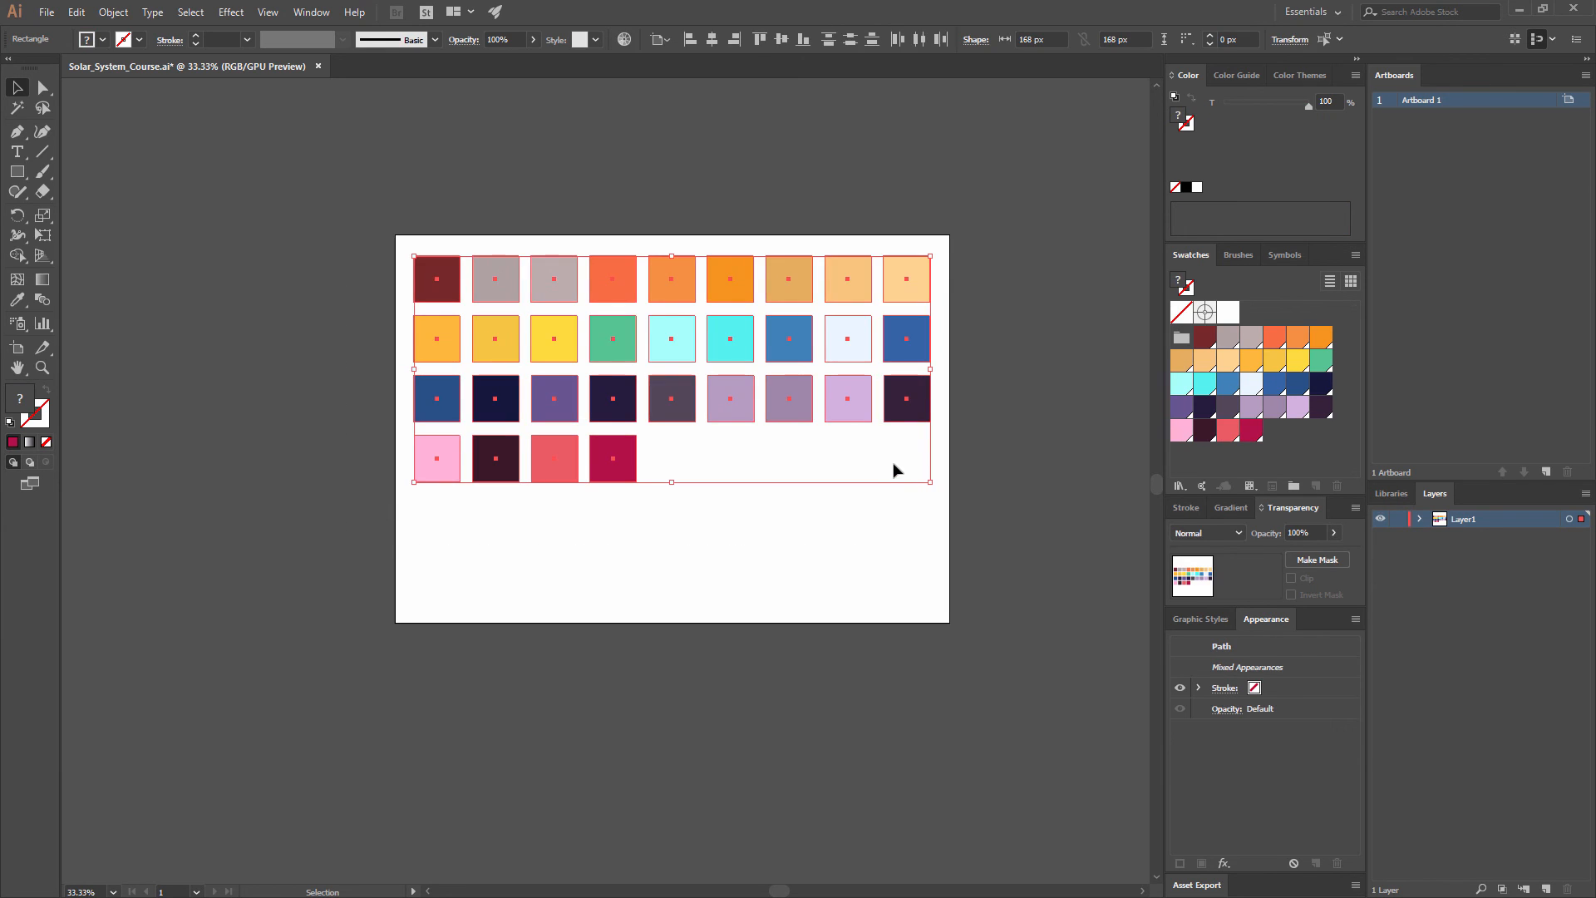
key("Delete")
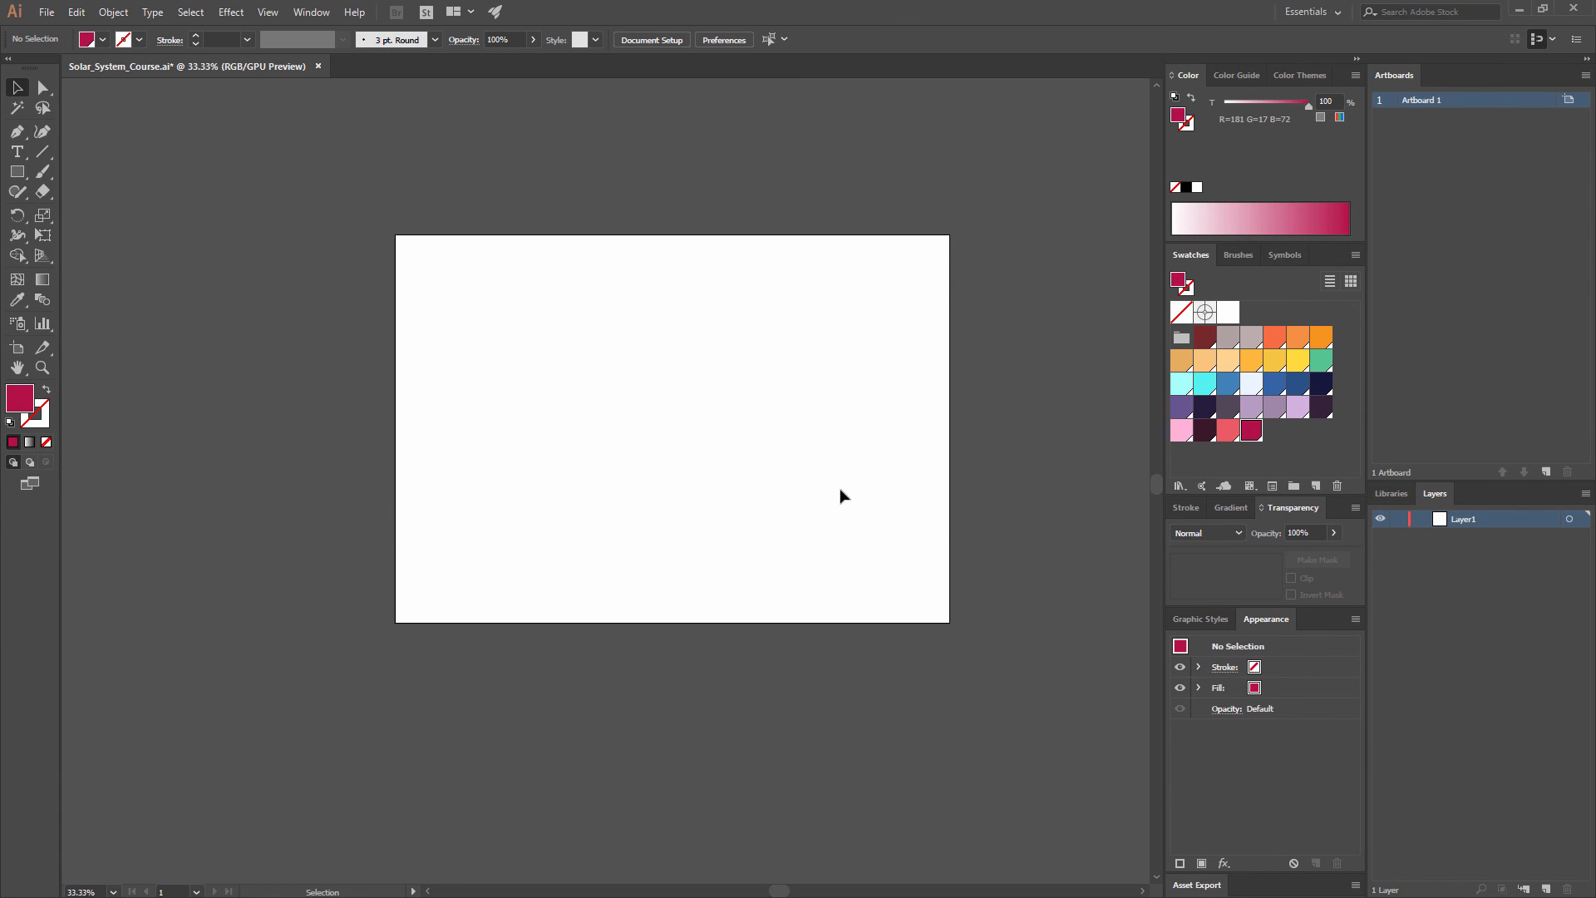
key("ctrl")
key("ctrl+z")
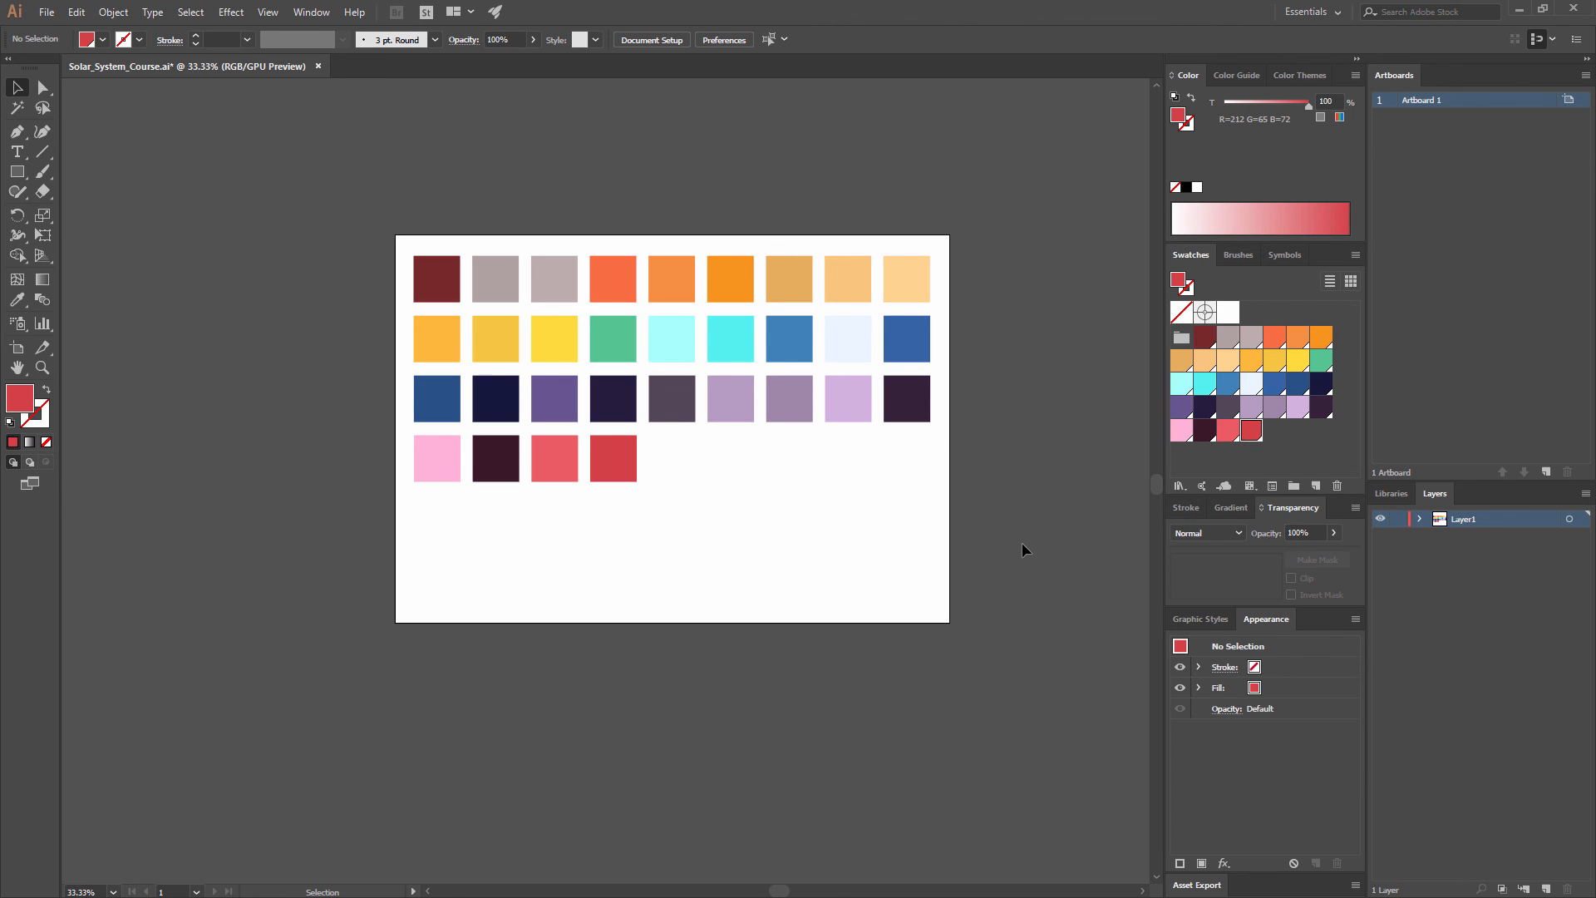
Delete all the color squares from the artboard.
key("ctrl+a")
key("Delete")
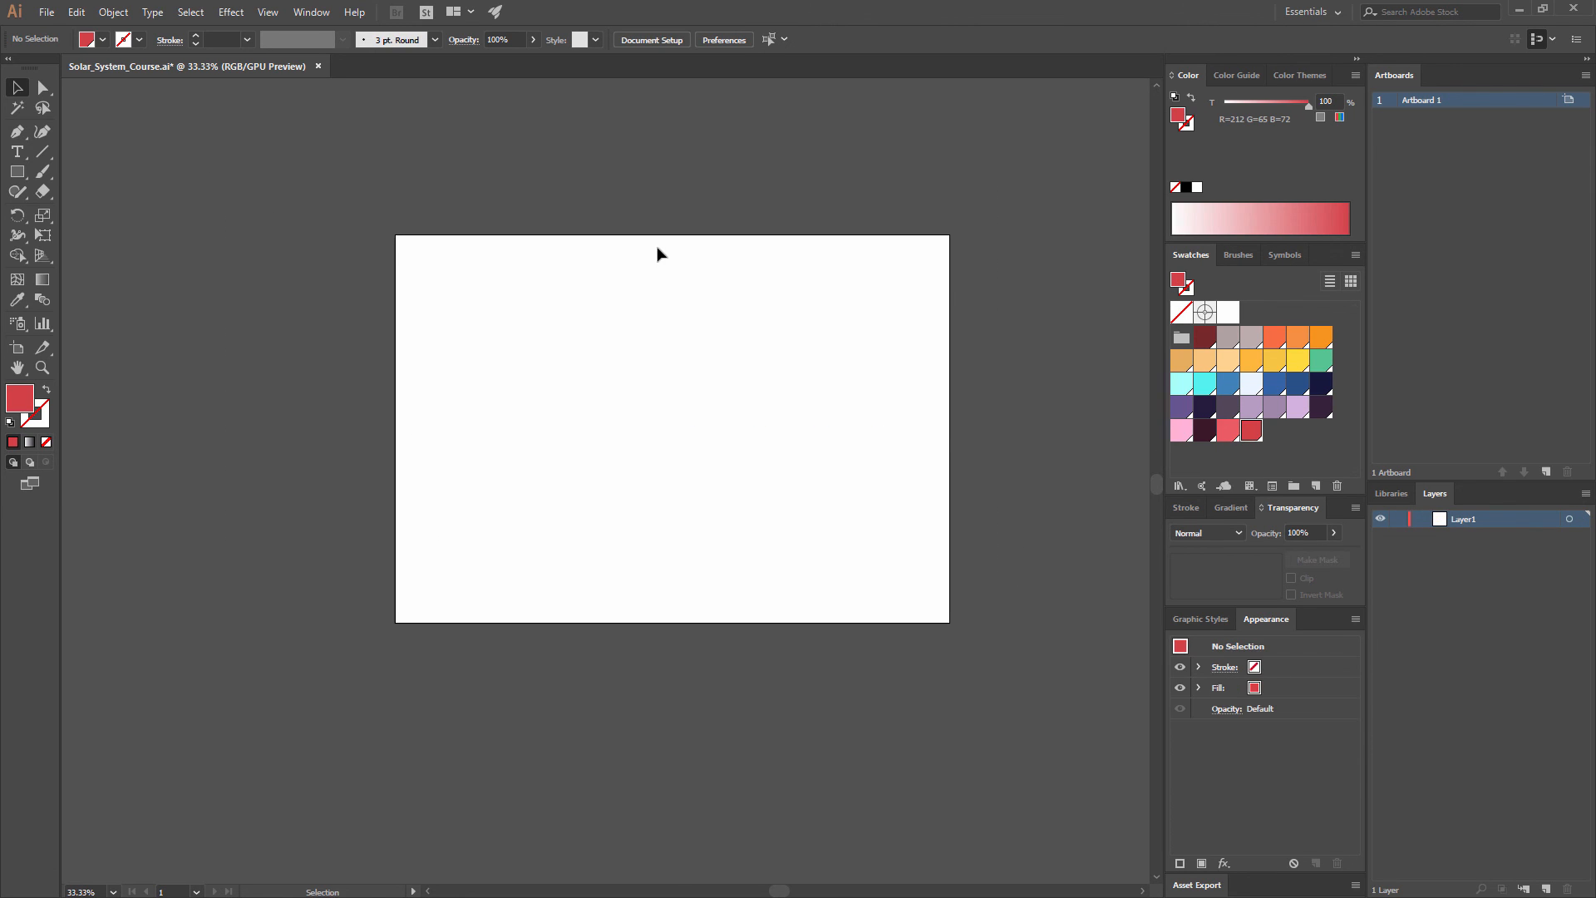